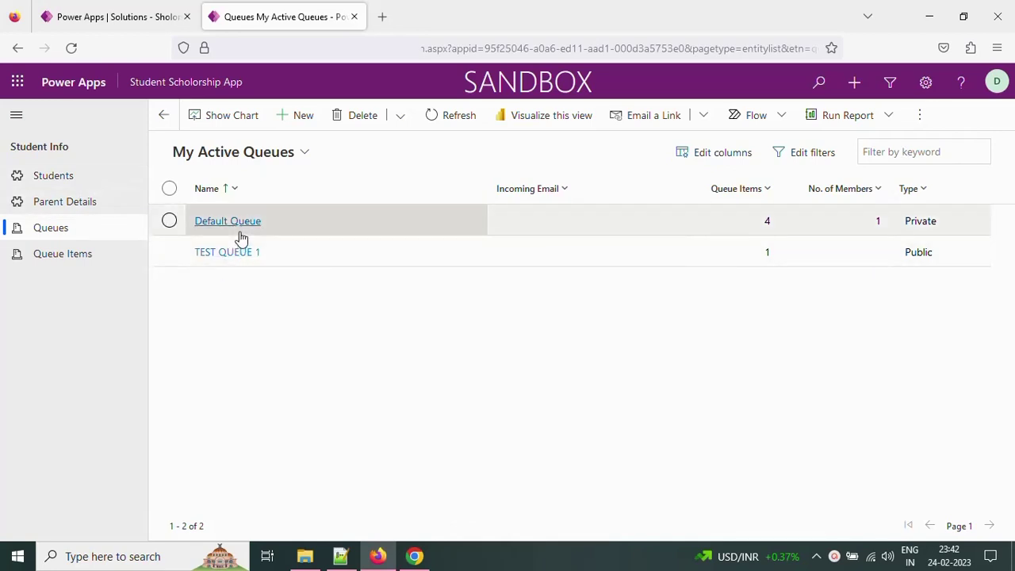
# - Review the Default Queue's items, including STUD-1004, and the Default Queue and TEST QUEUE 1 rows
pyautogui.click(235, 222)
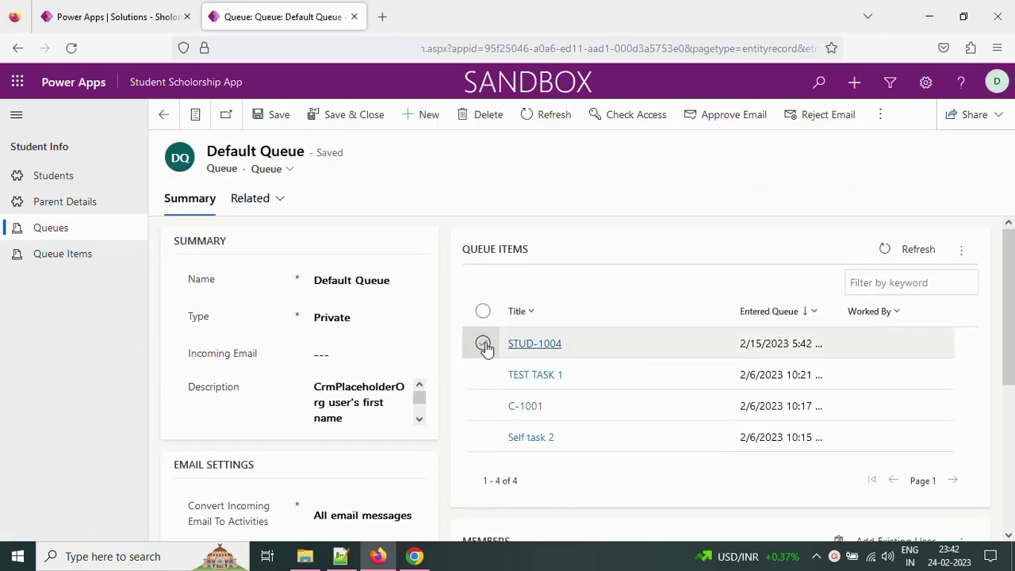
pyautogui.click(483, 343)
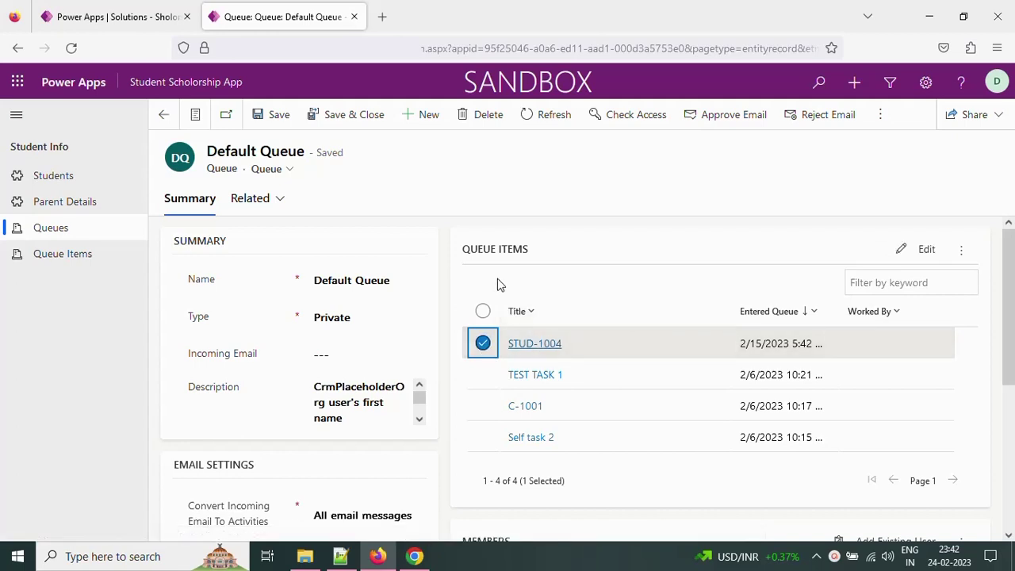
pyautogui.moveTo(464, 252); pyautogui.dragTo(532, 248)
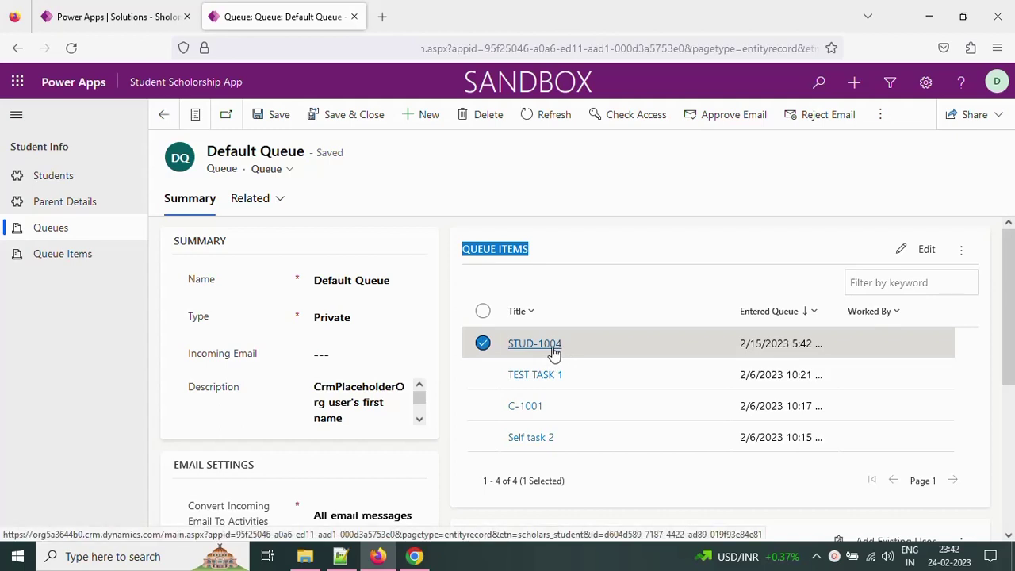
pyautogui.click(483, 345)
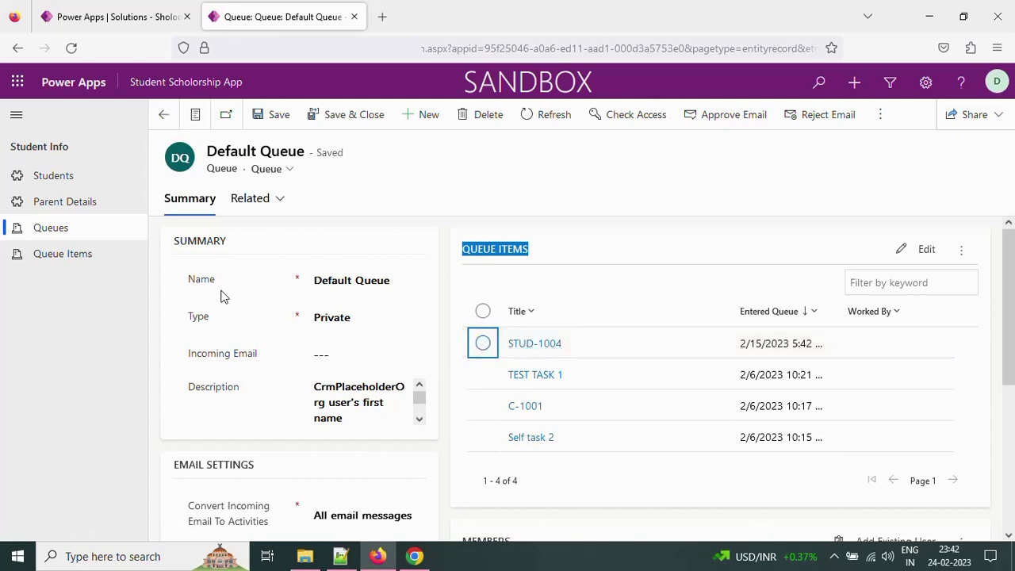
pyautogui.click(77, 237)
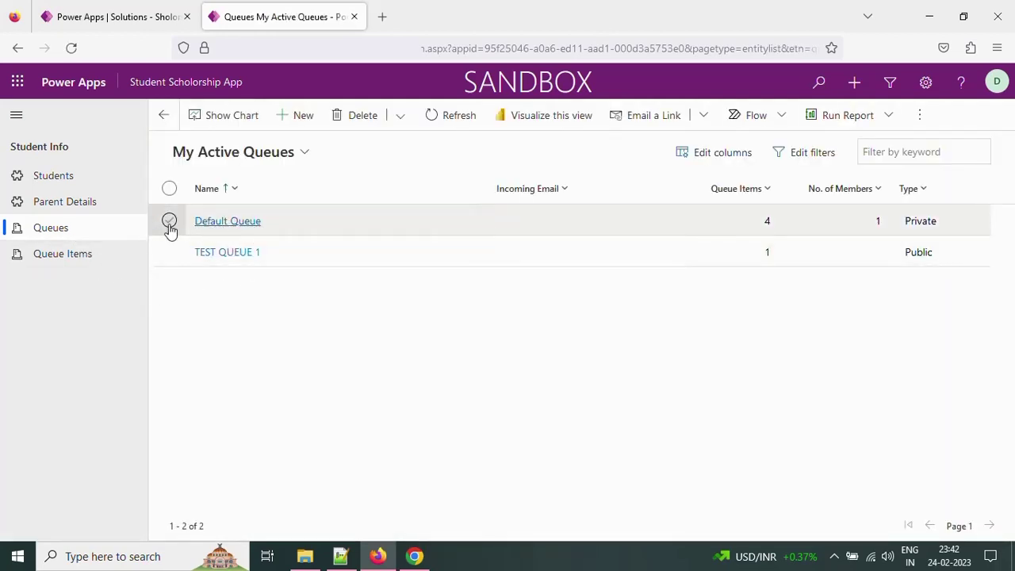
pyautogui.click(169, 222)
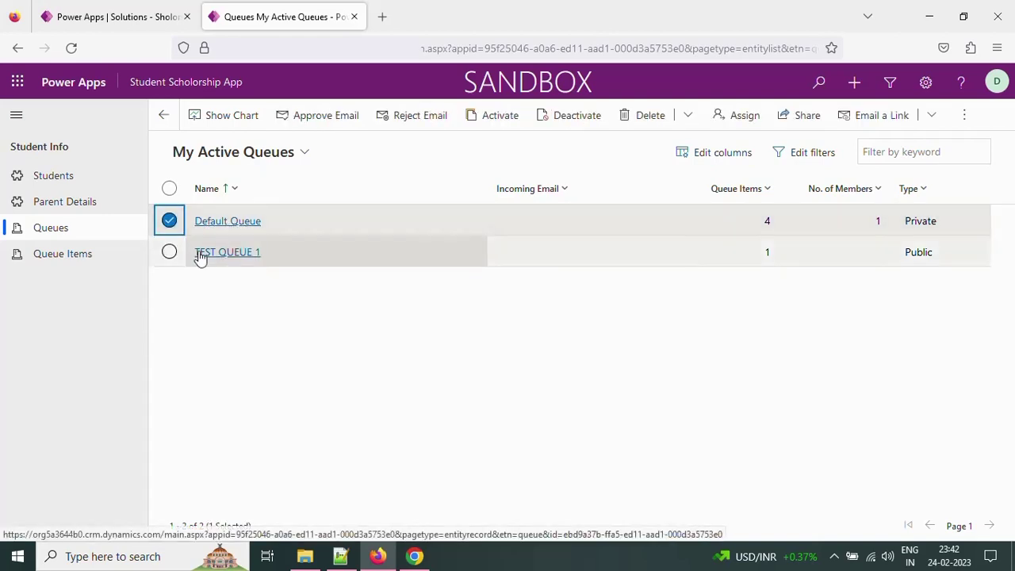
pyautogui.click(168, 252)
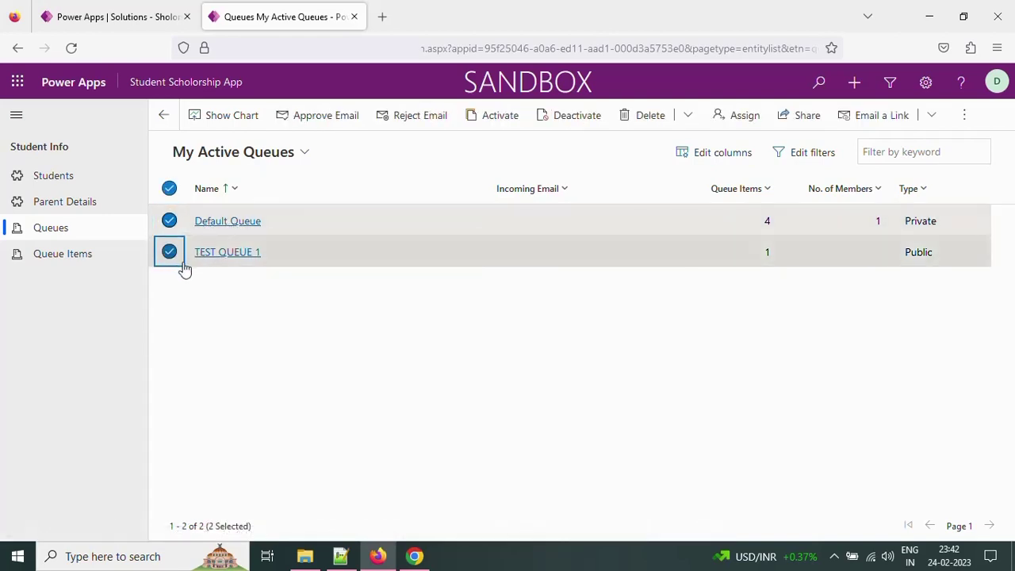
pyautogui.click(169, 190)
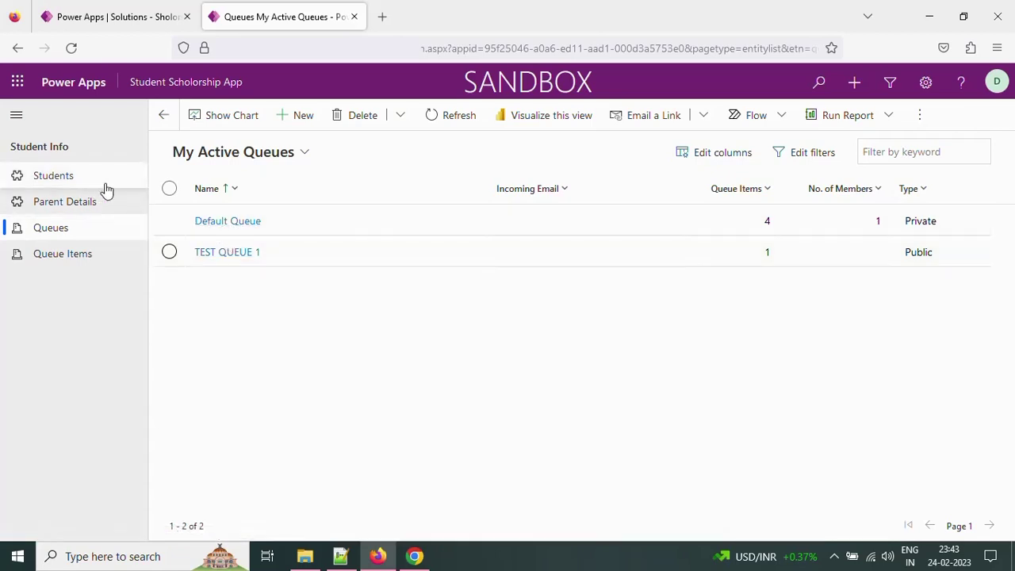
# - Stop new Student rows moving to the owner's default queue and save the Student table
pyautogui.hotkey('ctrl', 'Tab')
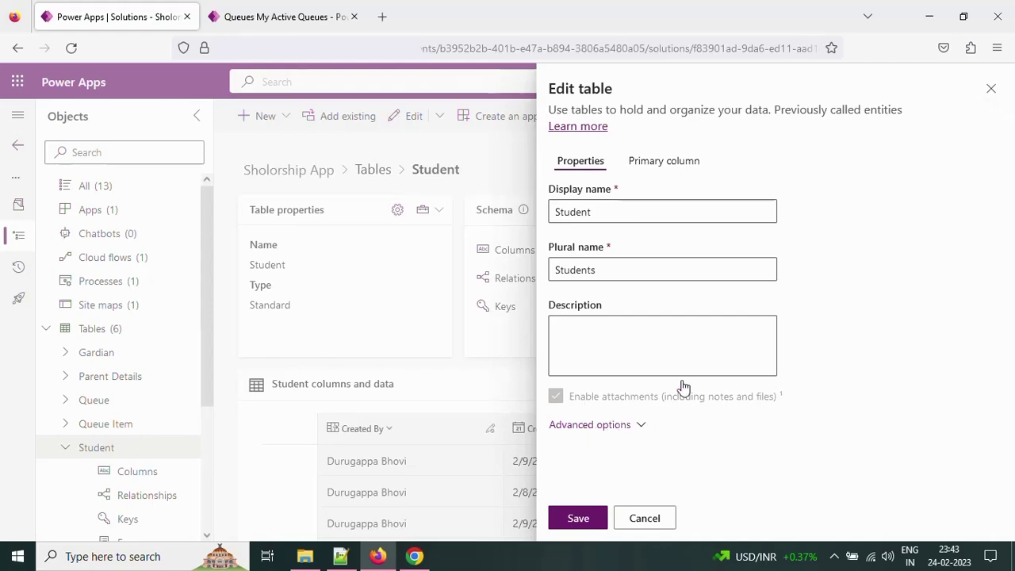
pyautogui.scroll(-10, 684, 387)
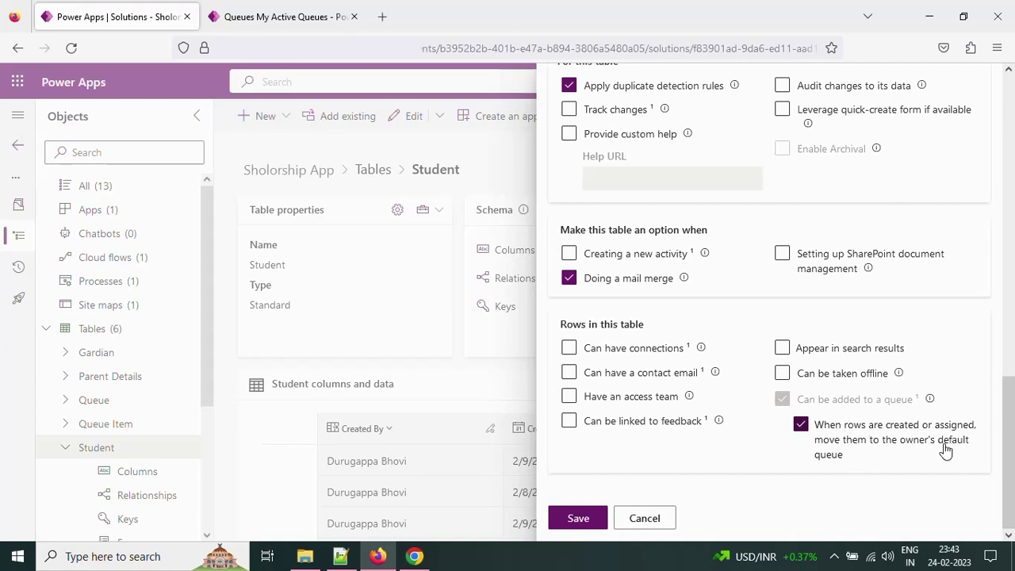
pyautogui.click(801, 426)
pyautogui.scroll(6, 716, 426)
pyautogui.scroll(5, 662, 406)
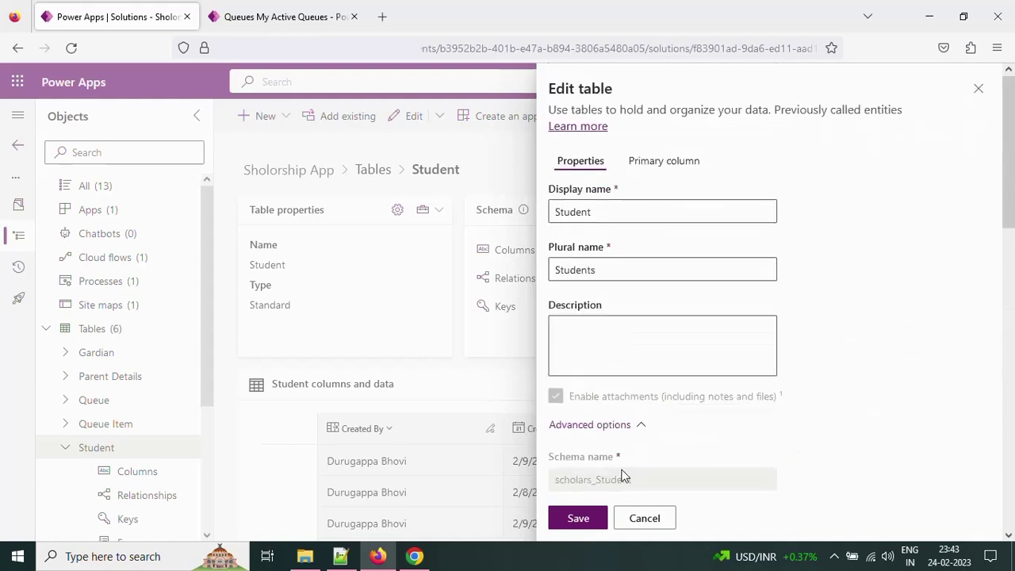
pyautogui.click(591, 518)
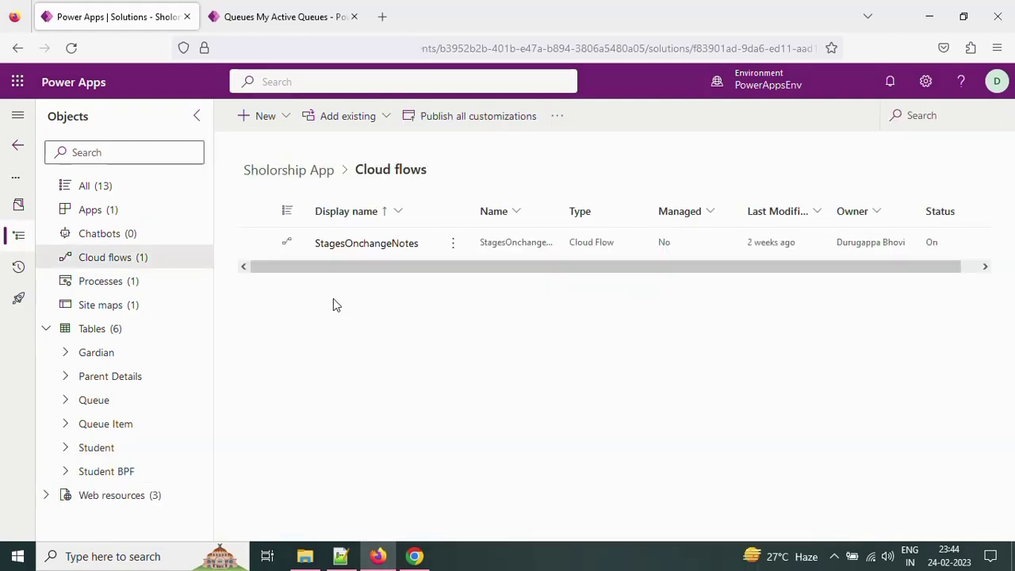
# - Create a new automated cloud flow triggered when a Dataverse row changes
pyautogui.click(282, 121)
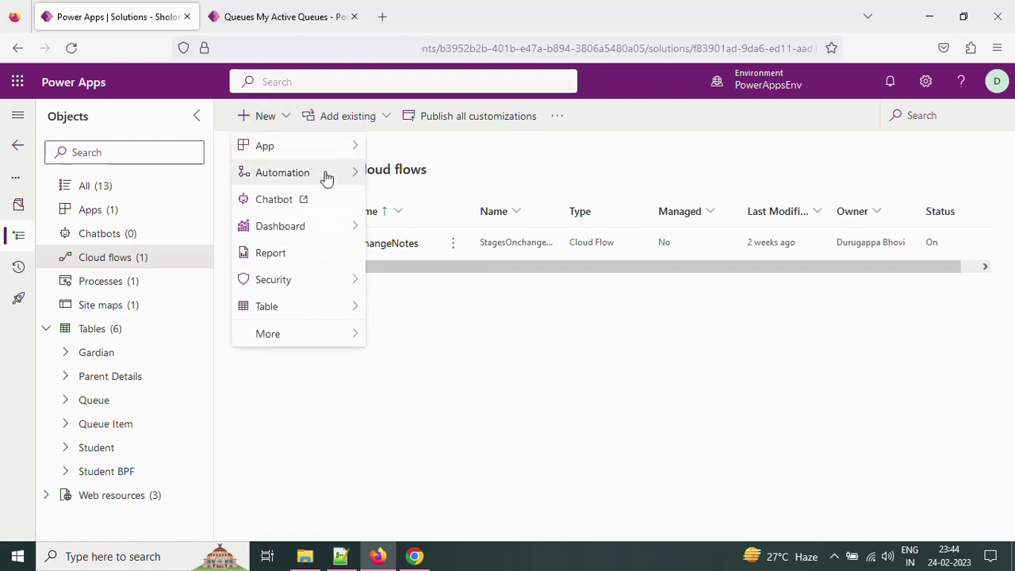
pyautogui.moveTo(324, 173)
pyautogui.moveTo(436, 178)
pyautogui.click(588, 180)
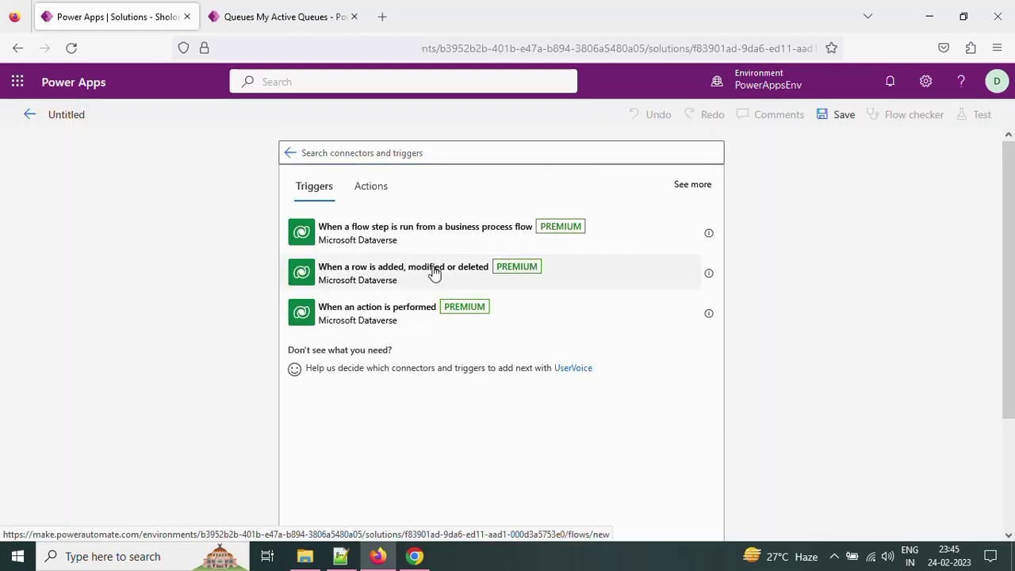
pyautogui.click(435, 272)
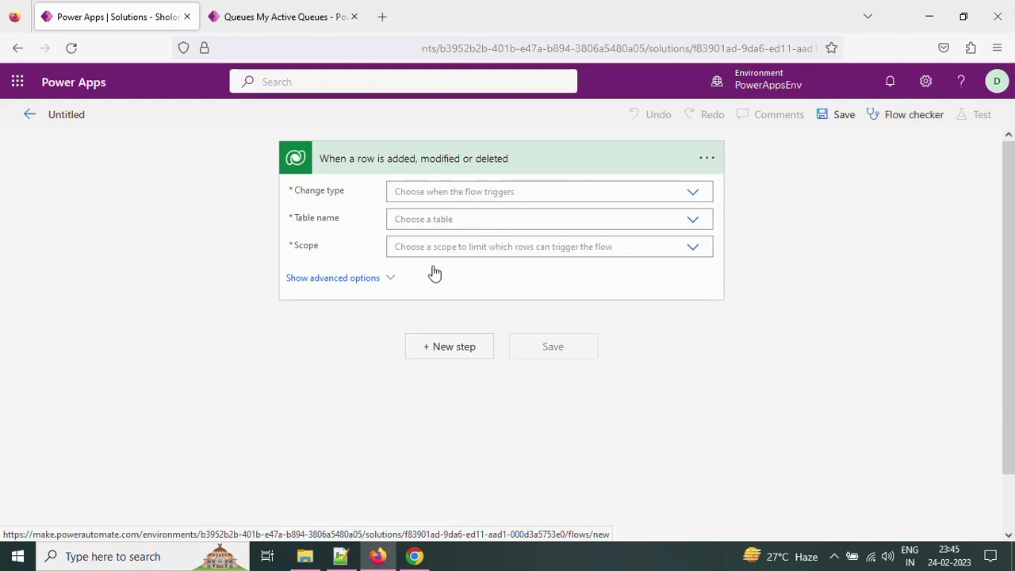
# - Set the trigger to rows Added in the Students table at Organization scope
pyautogui.click(687, 192)
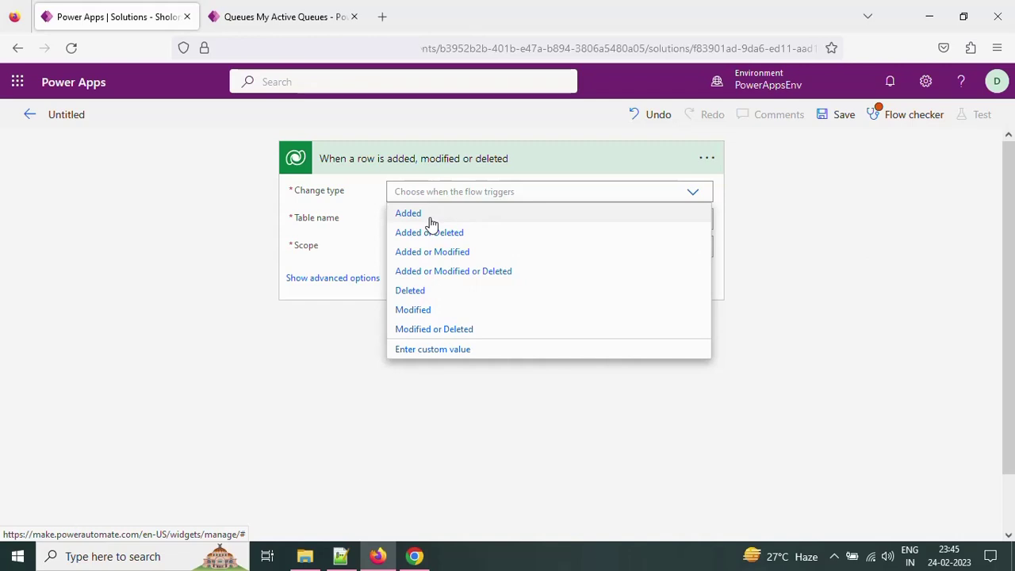
pyautogui.click(409, 213)
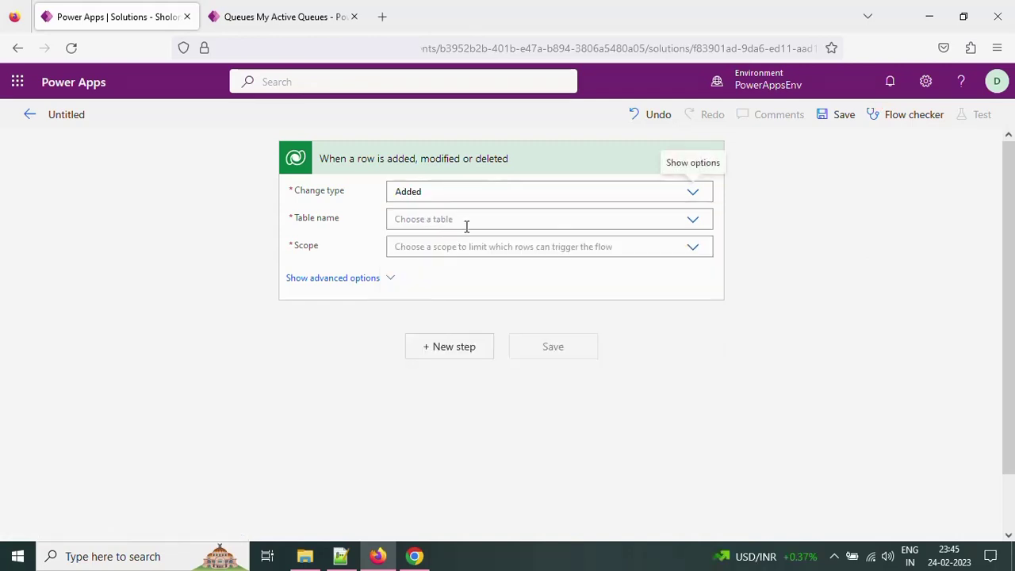
pyautogui.click(693, 225)
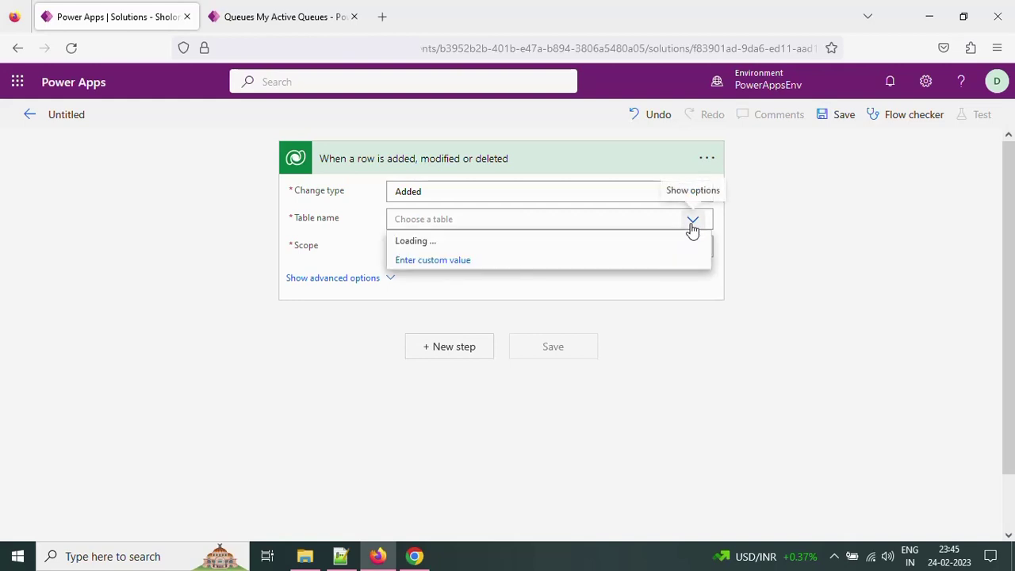
pyautogui.click(483, 219)
pyautogui.write('s')
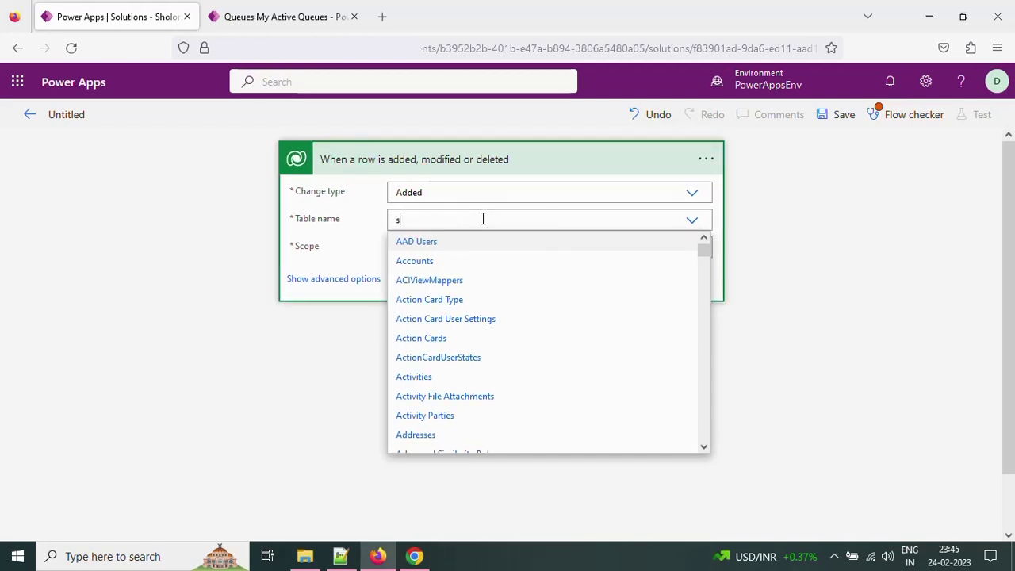
pyautogui.write('tude')
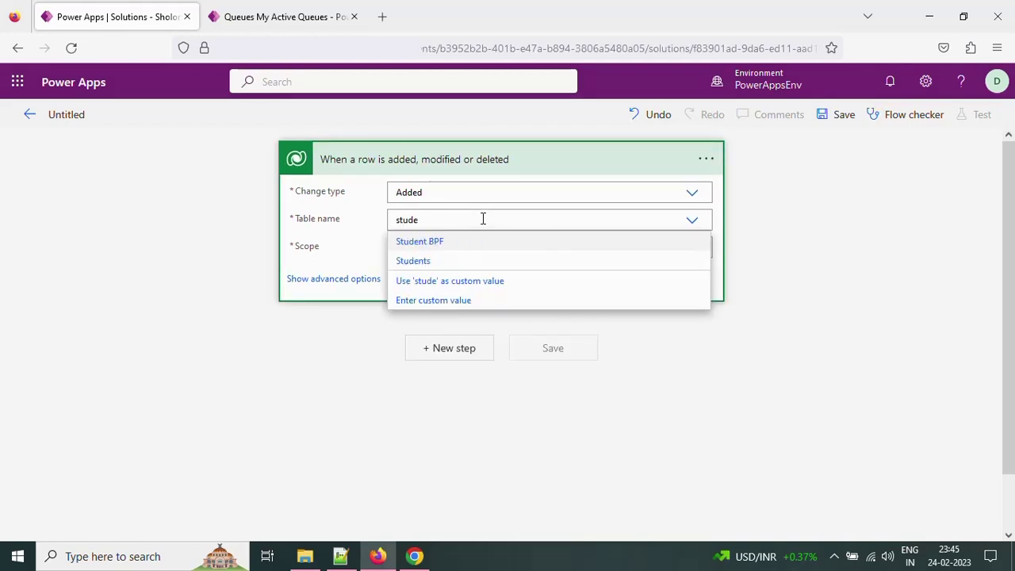
pyautogui.click(421, 264)
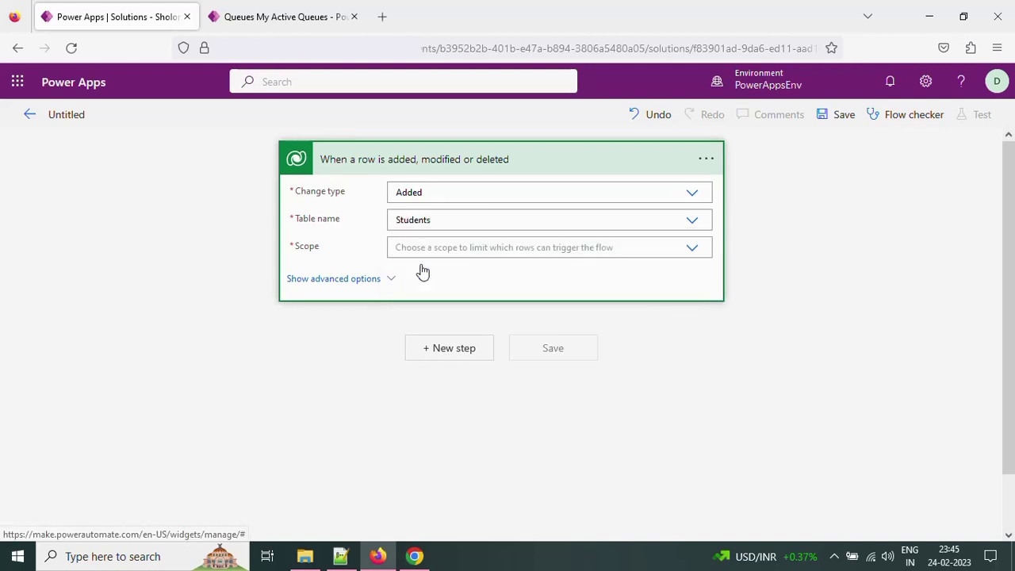
pyautogui.click(698, 250)
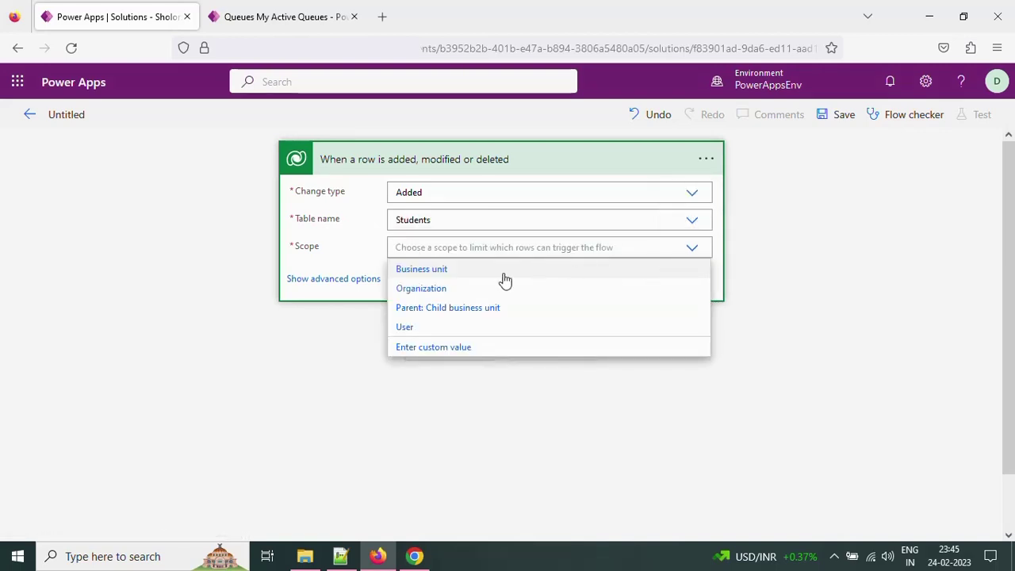
pyautogui.click(435, 287)
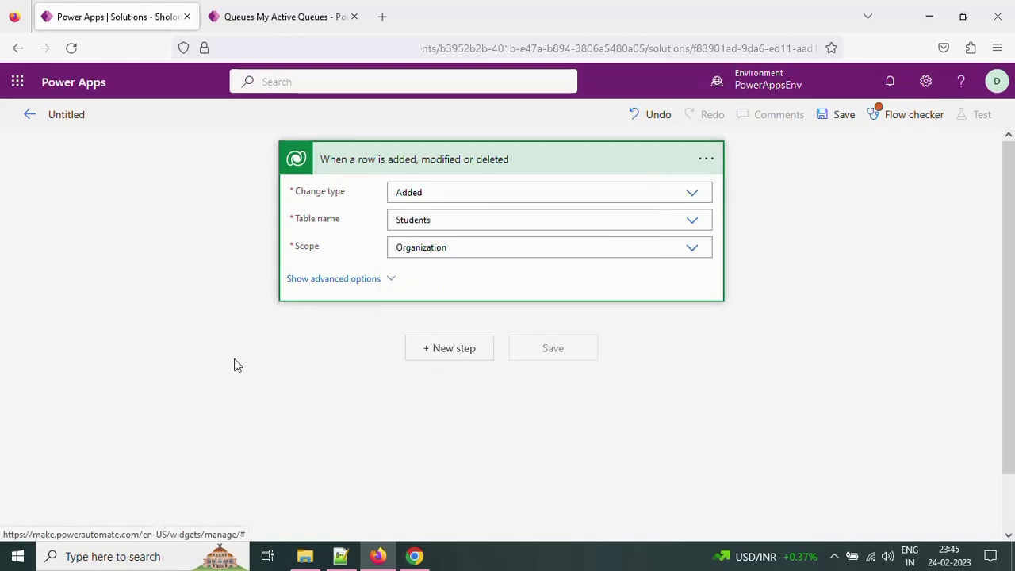
pyautogui.click(449, 344)
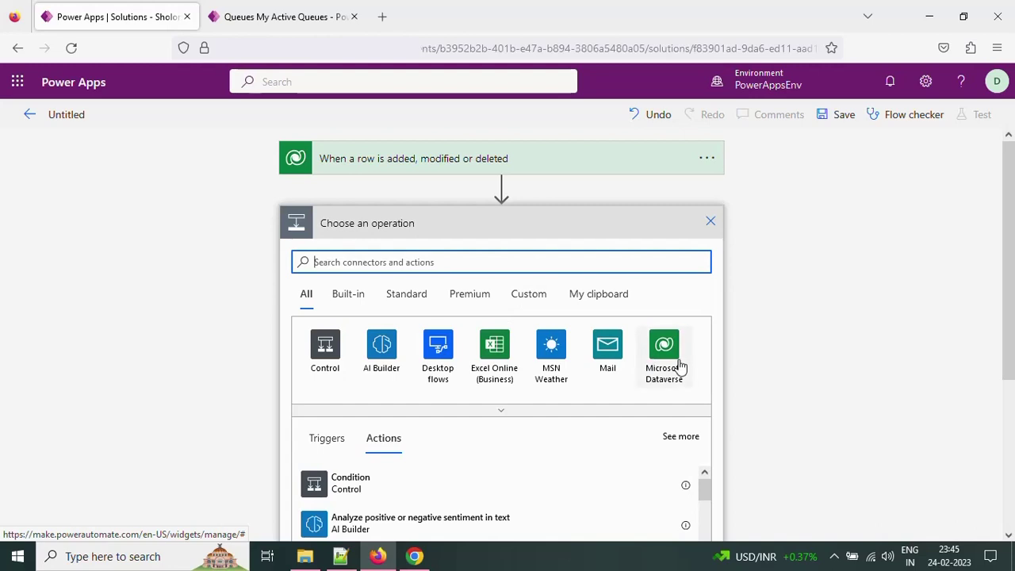
# - Add a Microsoft Dataverse 'Add a new row' action targeting the Queue Items table
pyautogui.click(453, 156)
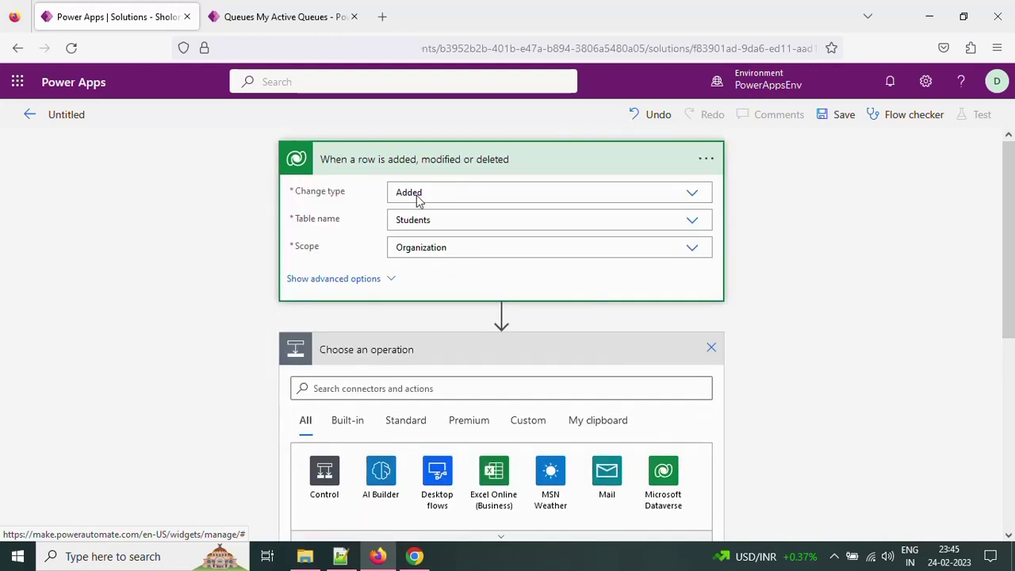
pyautogui.scroll(-3, 458, 351)
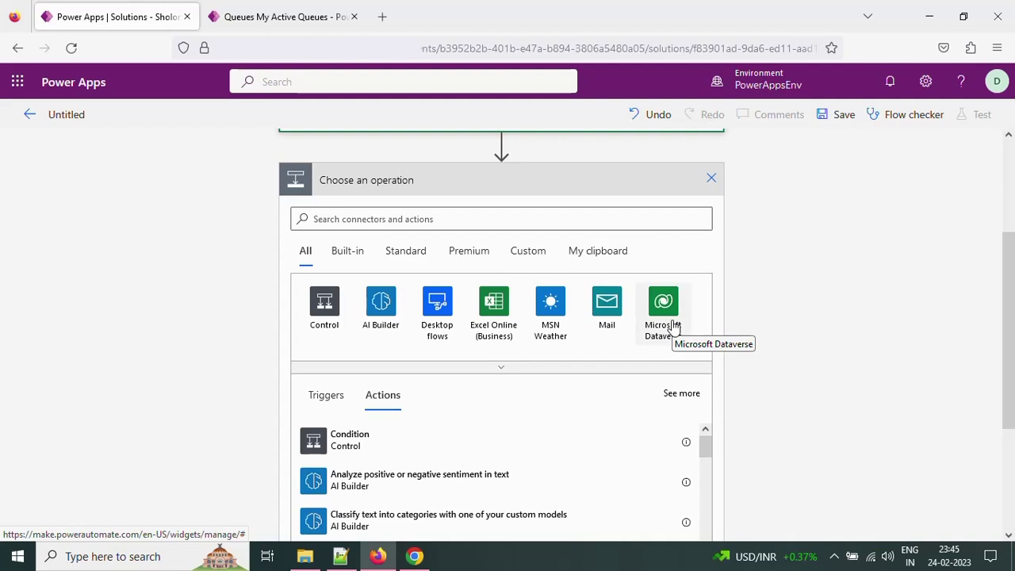
pyautogui.click(666, 309)
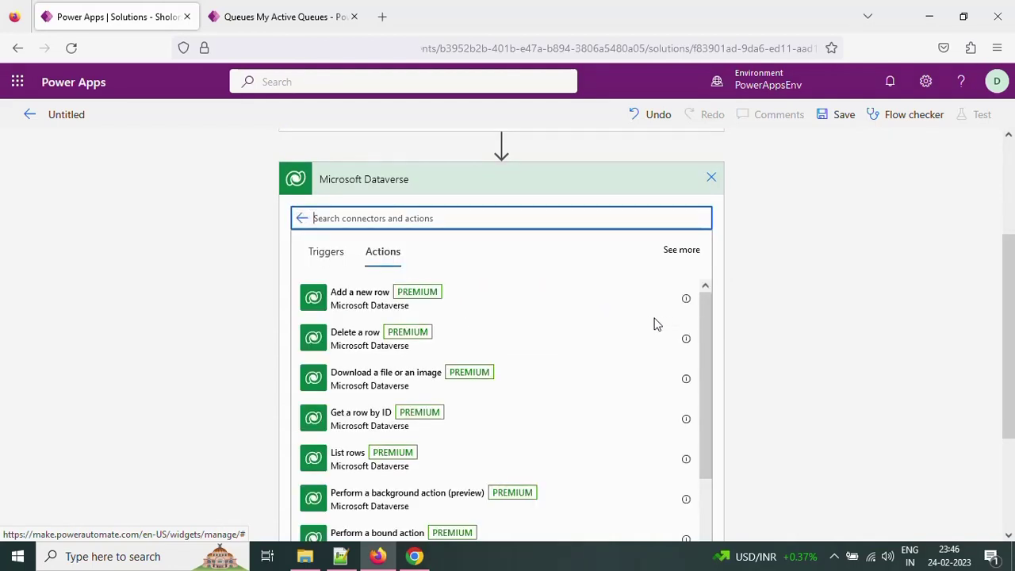
pyautogui.click(534, 307)
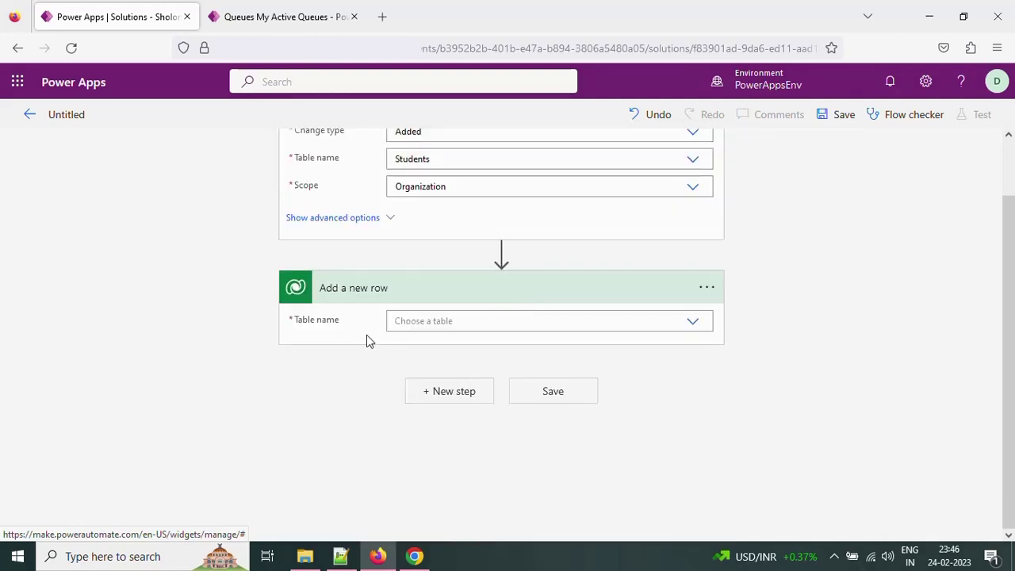
pyautogui.click(429, 322)
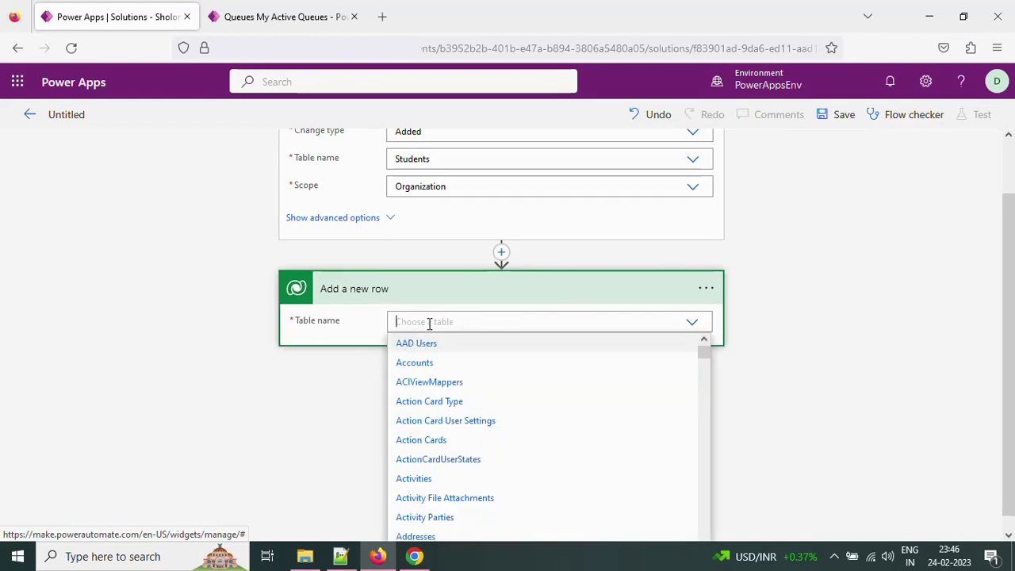
pyautogui.write('quei')
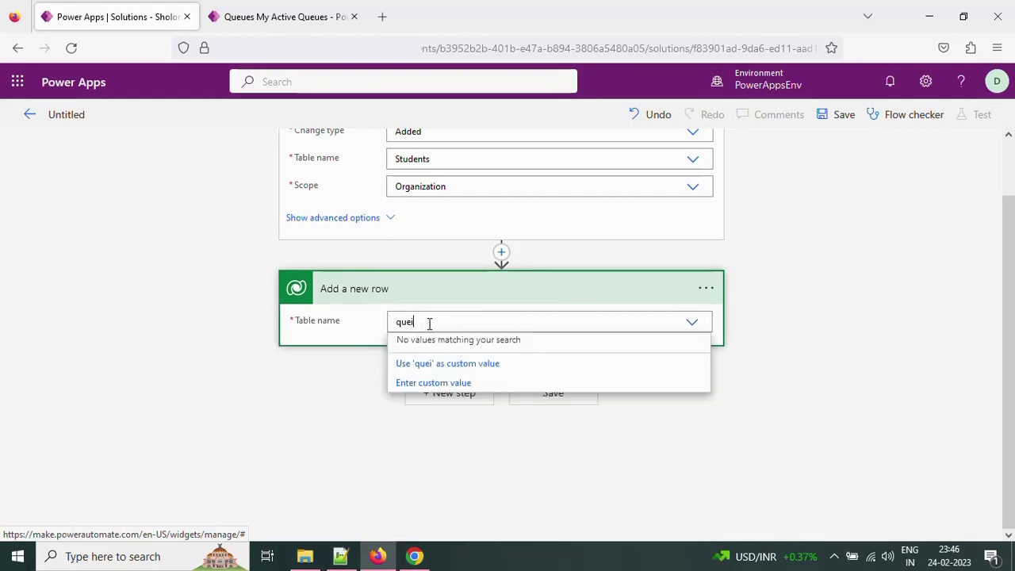
pyautogui.press('BackSpace')
pyautogui.write('ue')
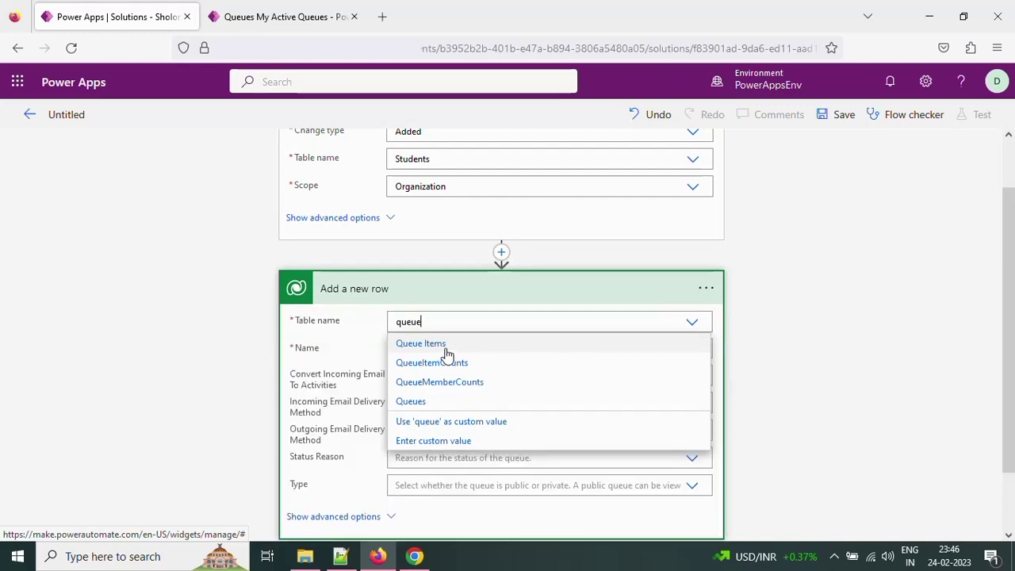
pyautogui.click(448, 347)
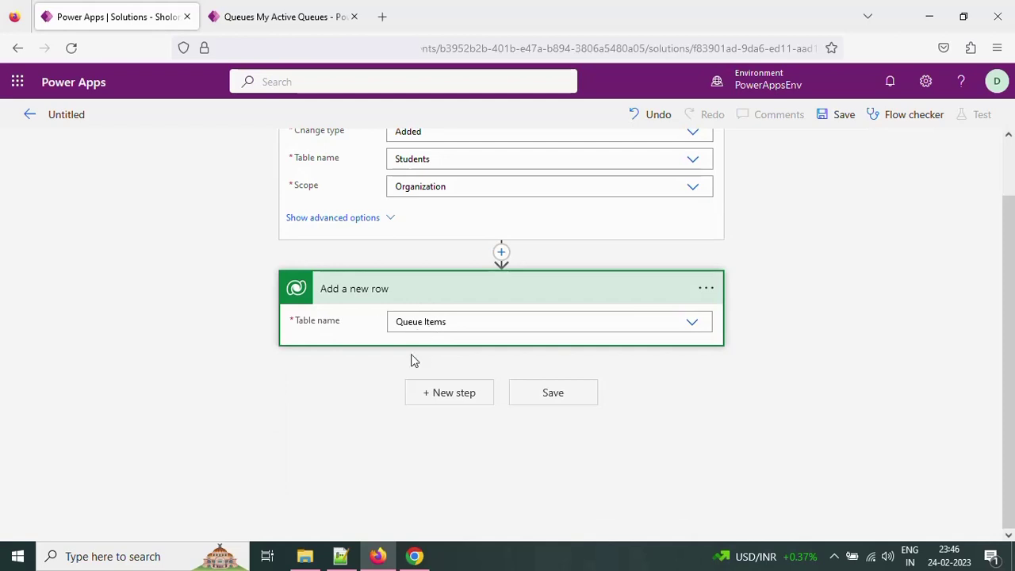
pyautogui.click(408, 349)
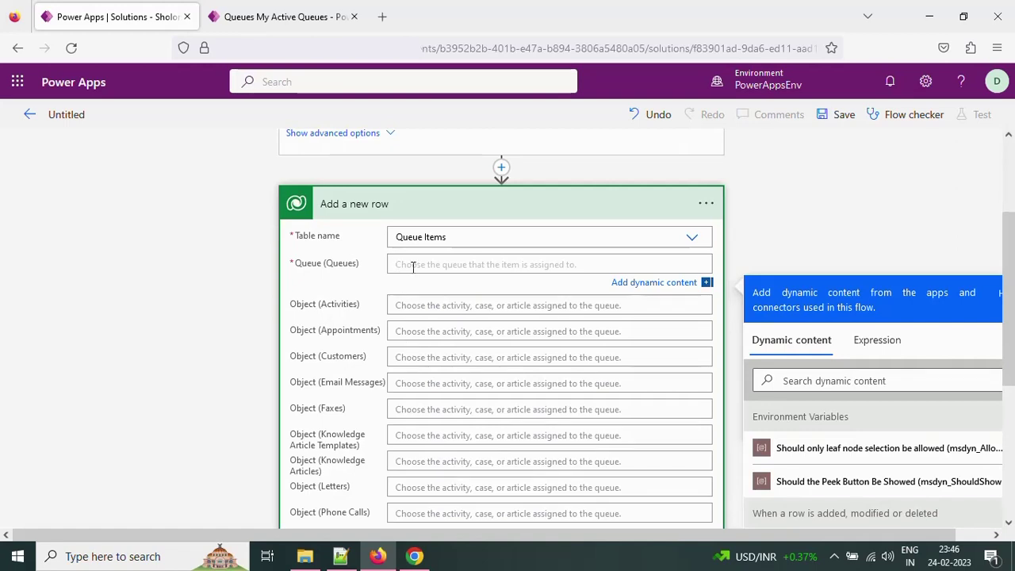
pyautogui.click(301, 16)
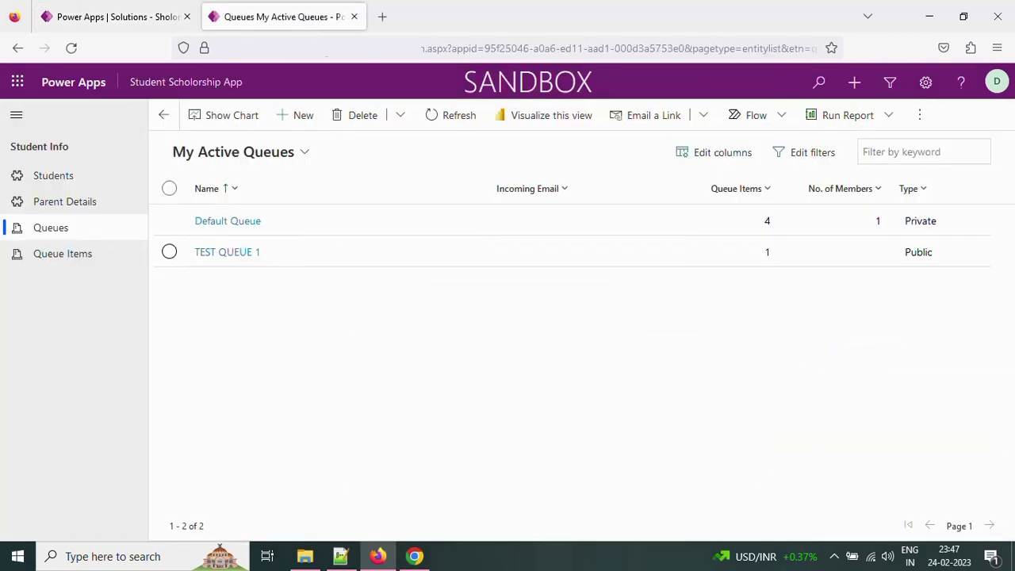
# - Open the Default Queue record and select its id at the end of the page address
pyautogui.click(241, 223)
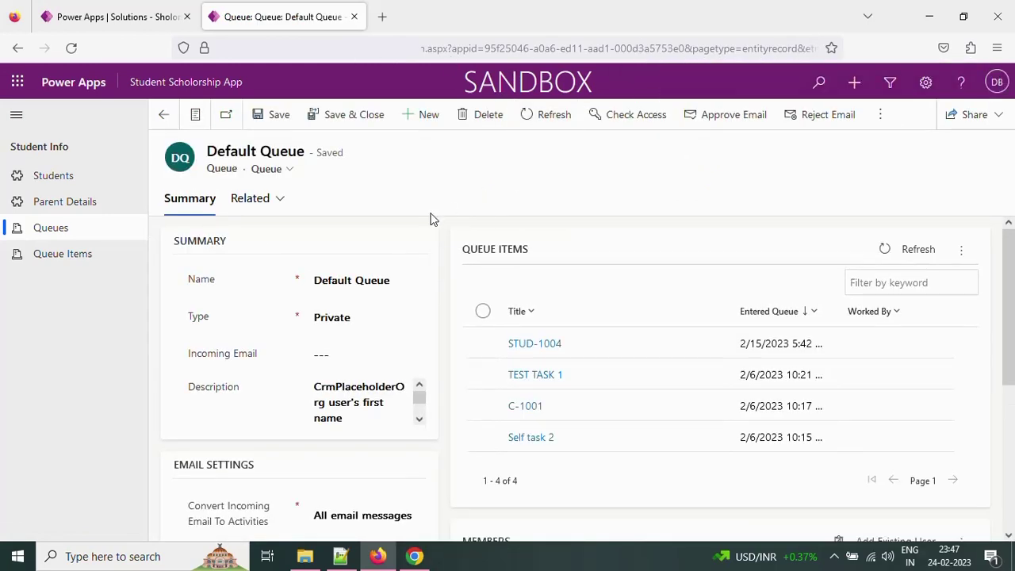
pyautogui.click(687, 48)
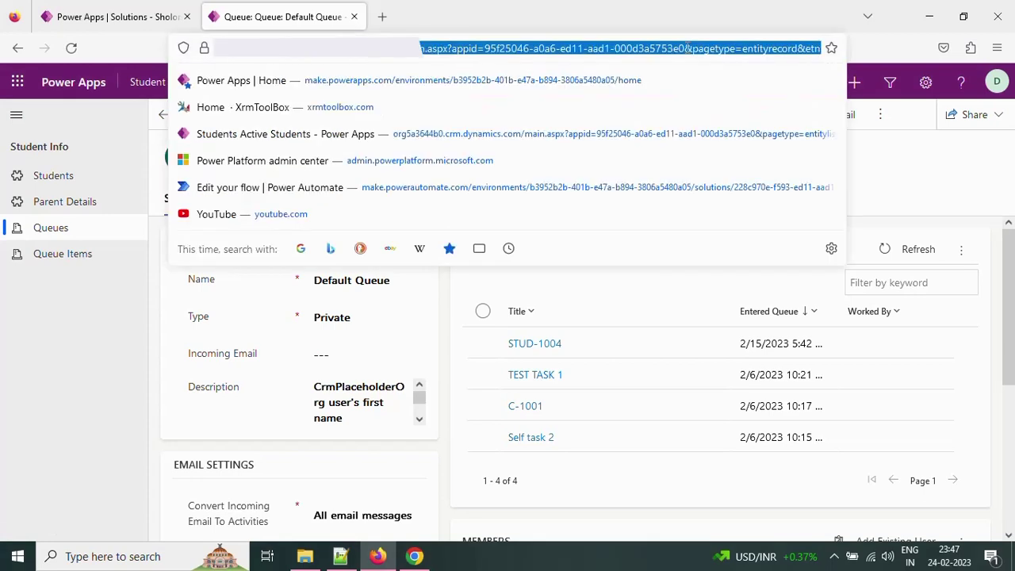
pyautogui.press('End')
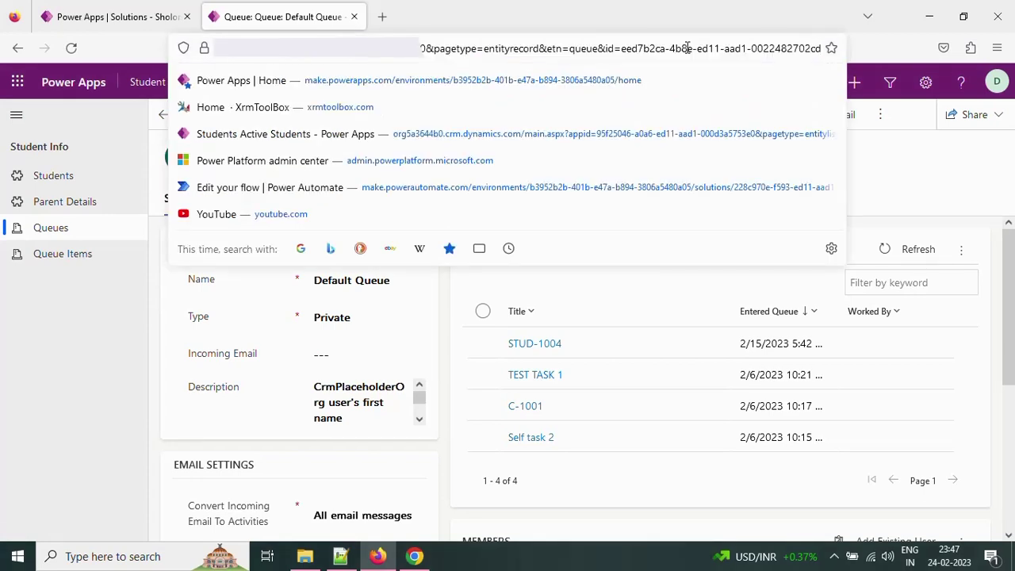
pyautogui.keyDown('shift'); pyautogui.click(624, 49); pyautogui.keyUp('shift')
pyautogui.hotkey('ctrl', 'c')
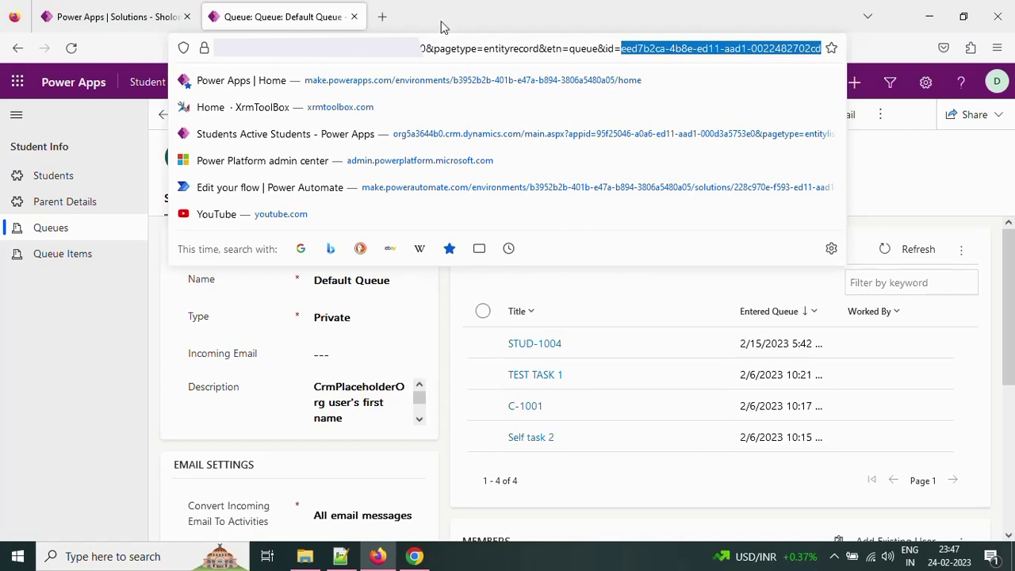
# - Enter '/queues(' followed by the copied Default Queue id in the Queue (Queues) field
pyautogui.click(129, 19)
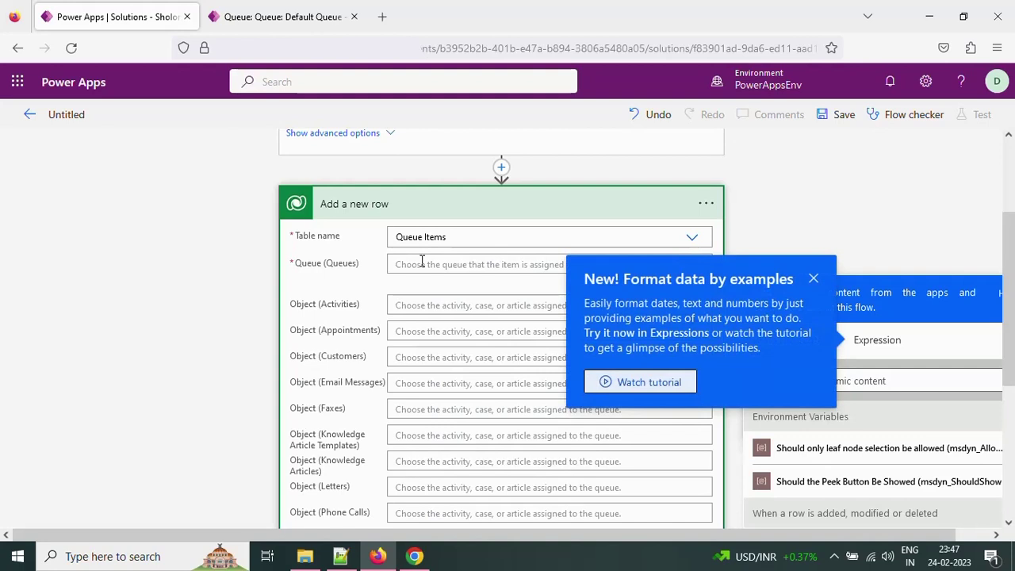
pyautogui.click(813, 279)
pyautogui.write('/queues')
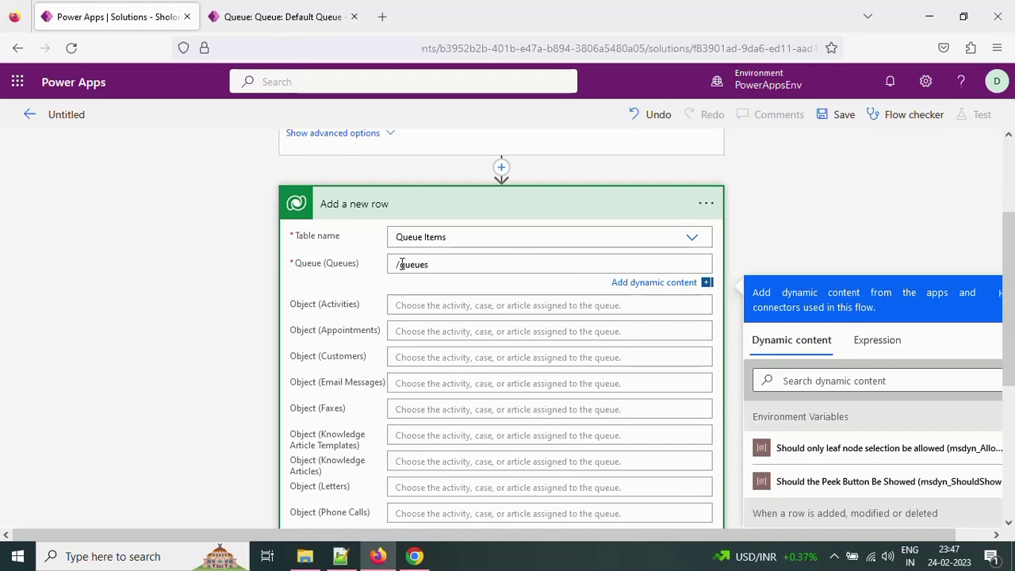
pyautogui.write('(')
pyautogui.hotkey('ctrl', 'v')
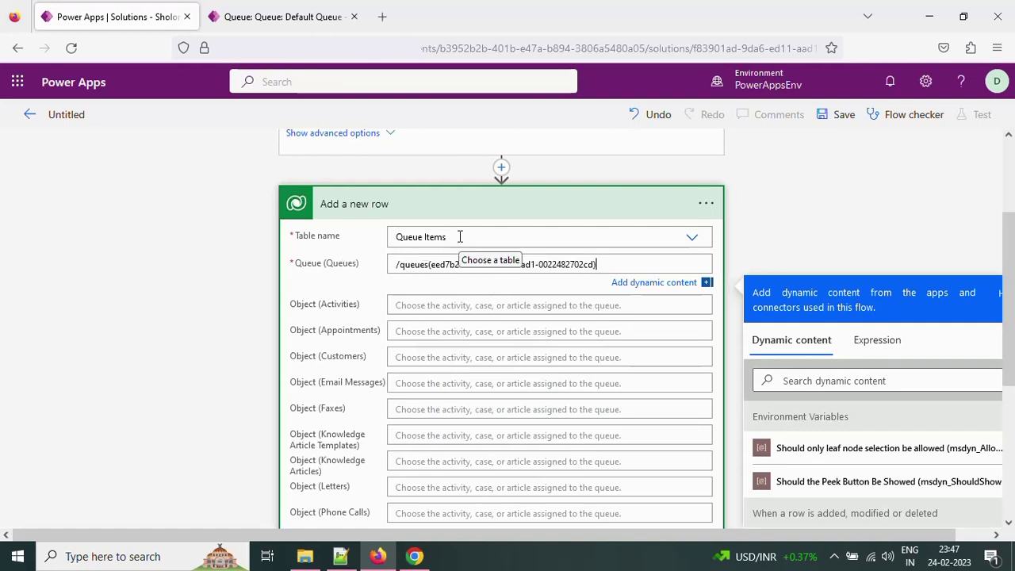
pyautogui.click(278, 23)
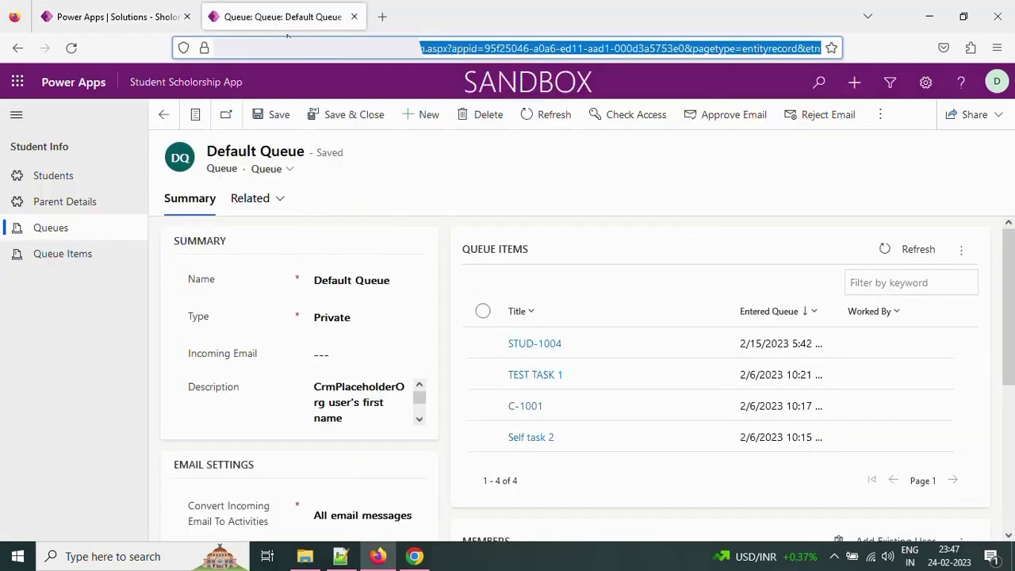
pyautogui.click(124, 15)
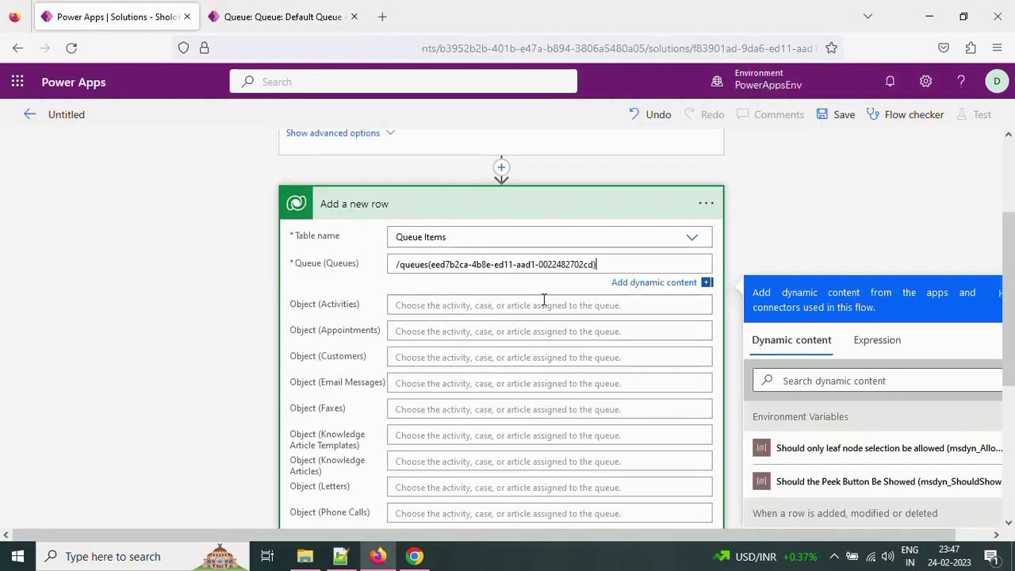
# - Close the dynamic content suggestions and move to the Object (Students) field
pyautogui.click(376, 336)
pyautogui.scroll(-3, 315, 339)
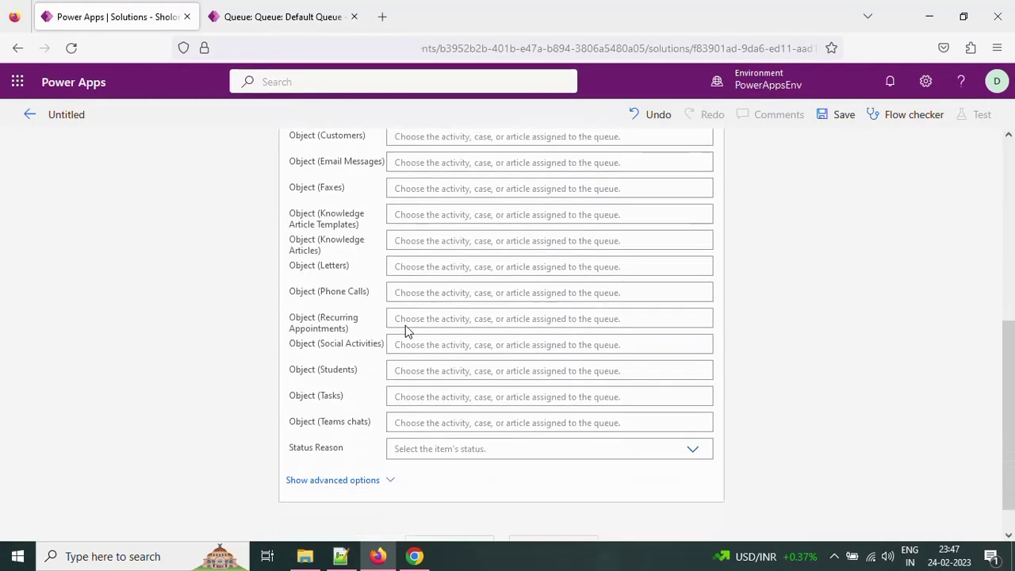
pyautogui.scroll(1, 406, 325)
pyautogui.scroll(-1, 396, 349)
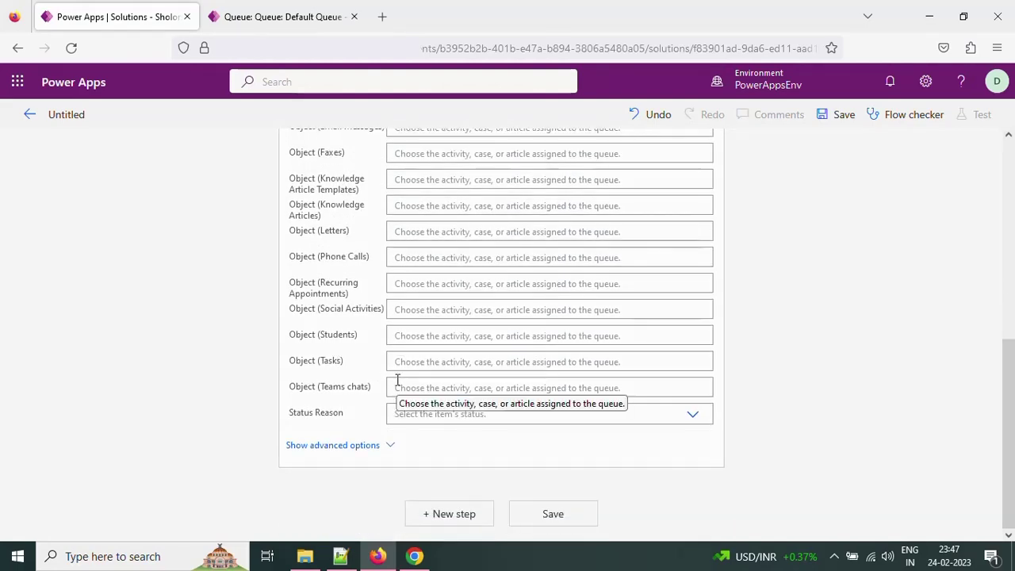
pyautogui.scroll(1, 397, 381)
pyautogui.scroll(1, 356, 394)
pyautogui.scroll(1, 356, 394)
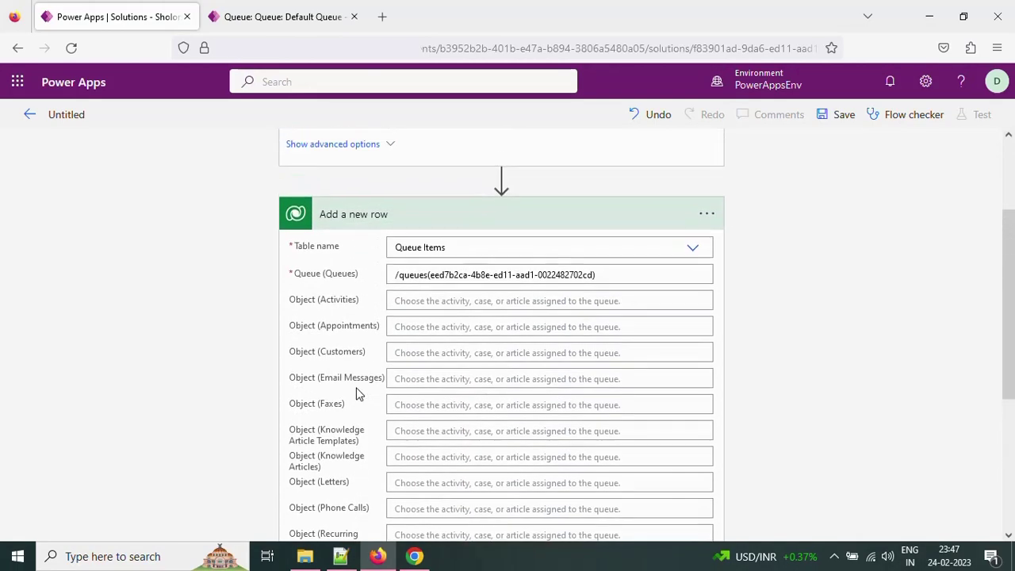
pyautogui.scroll(-1, 363, 380)
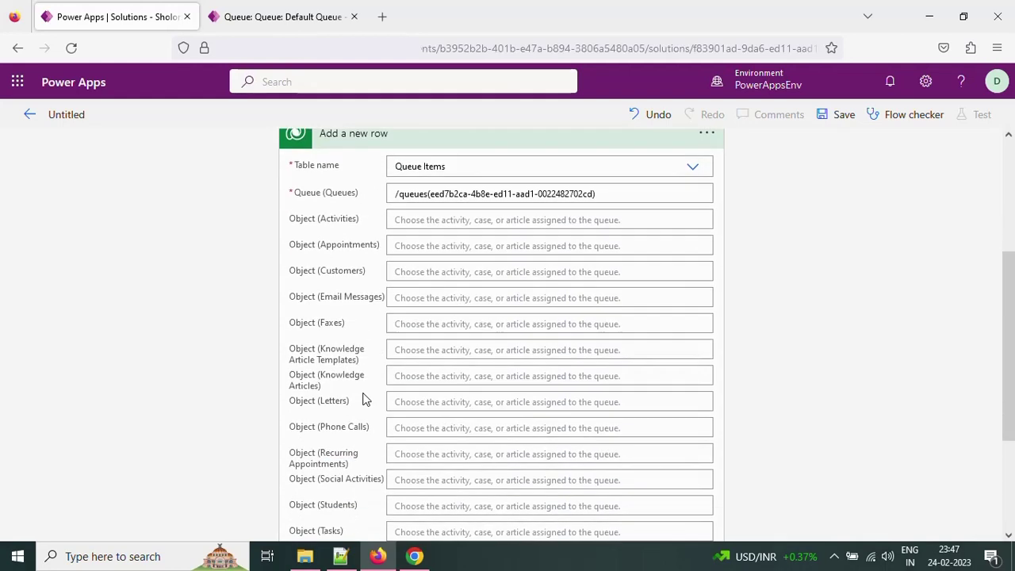
pyautogui.scroll(-1, 412, 373)
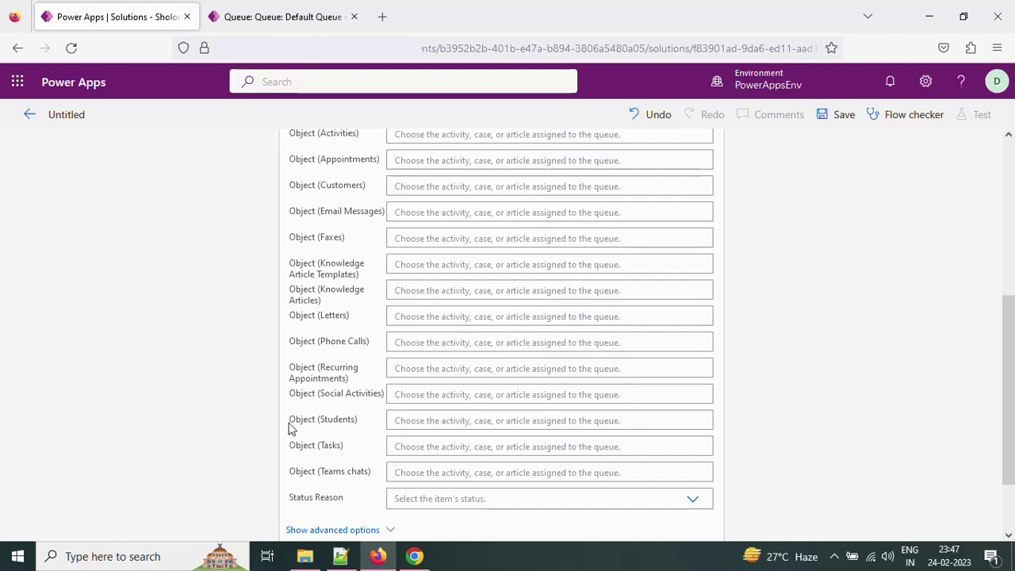
pyautogui.moveTo(289, 426); pyautogui.dragTo(362, 419)
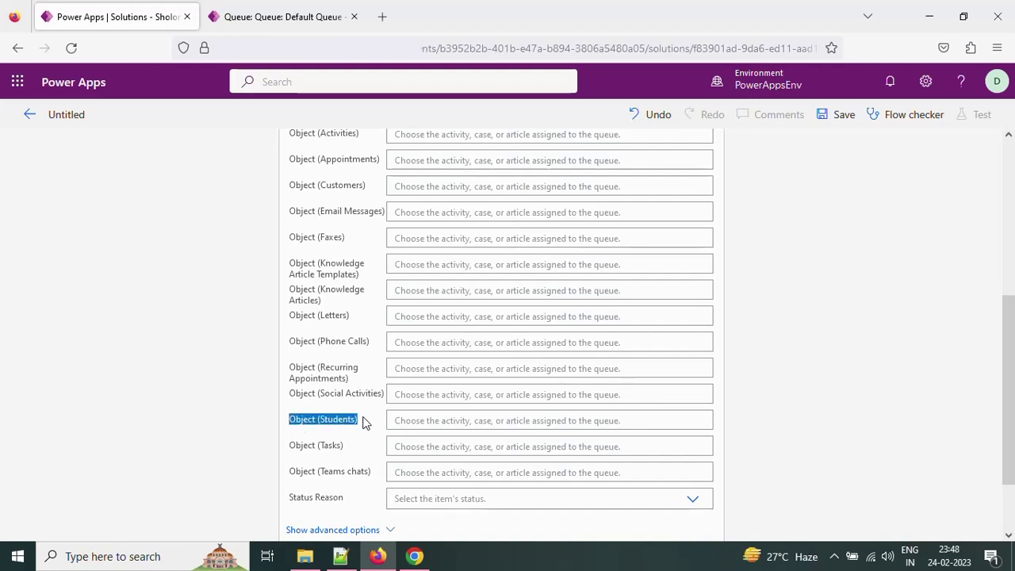
pyautogui.click(421, 420)
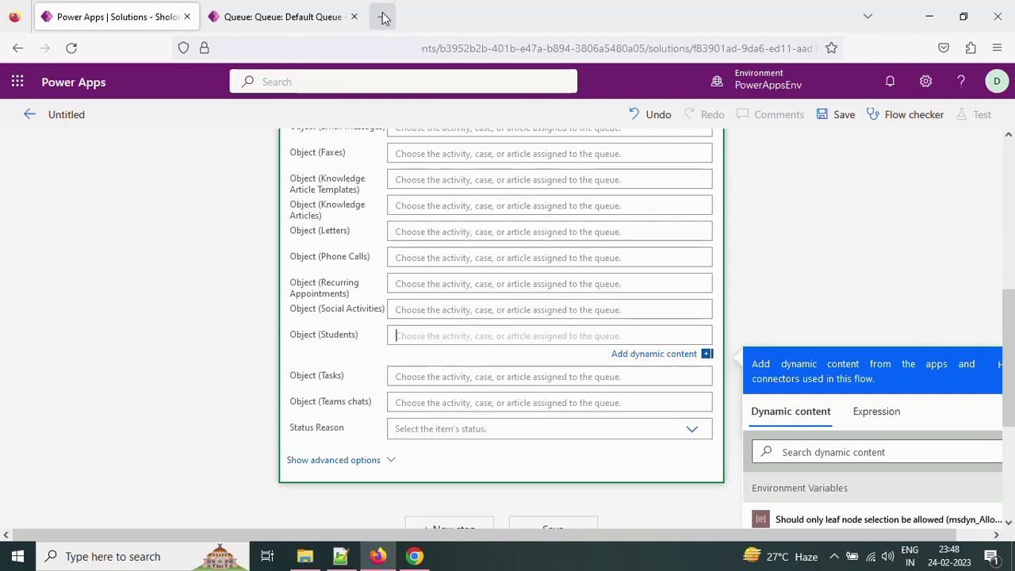
# - Open student STUD-1000 and select the table name scholars_student in its web address
pyautogui.click(292, 18)
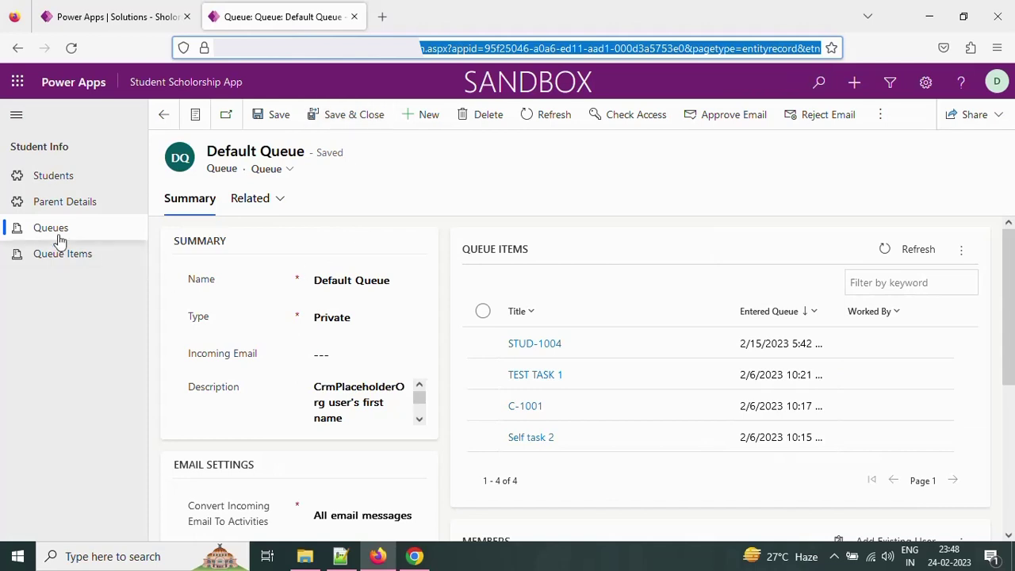
pyautogui.click(79, 182)
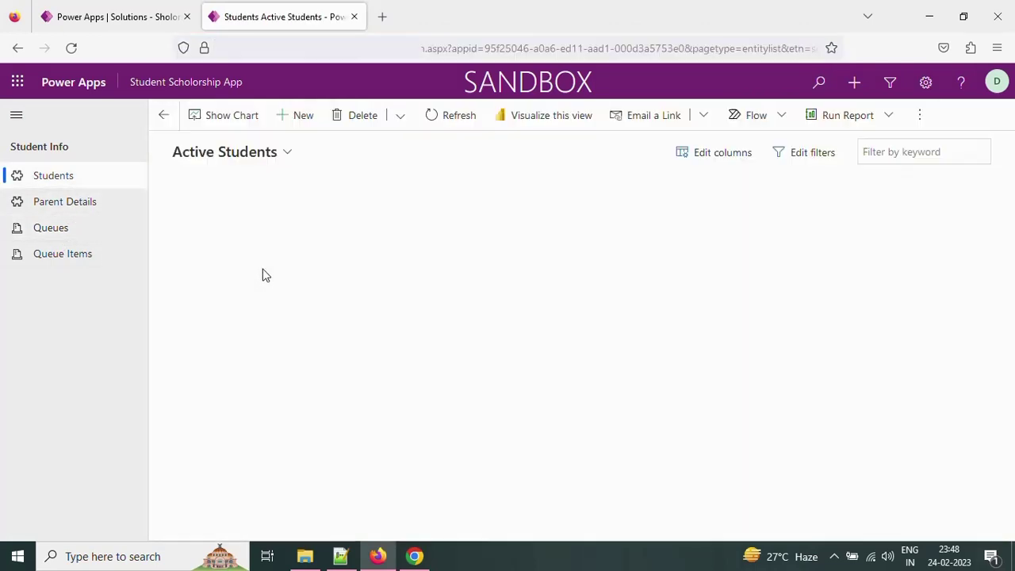
pyautogui.click(231, 223)
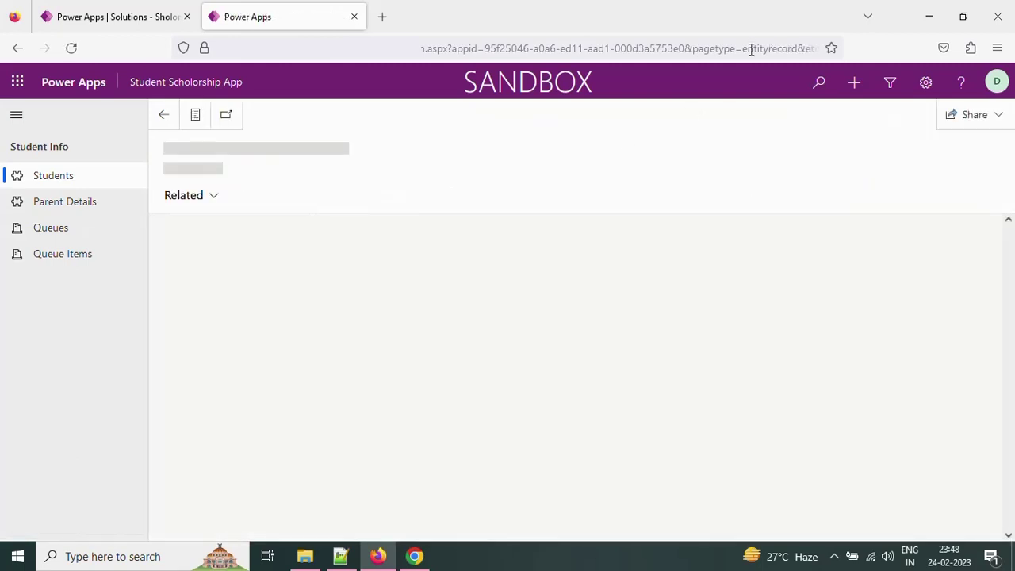
pyautogui.click(749, 50)
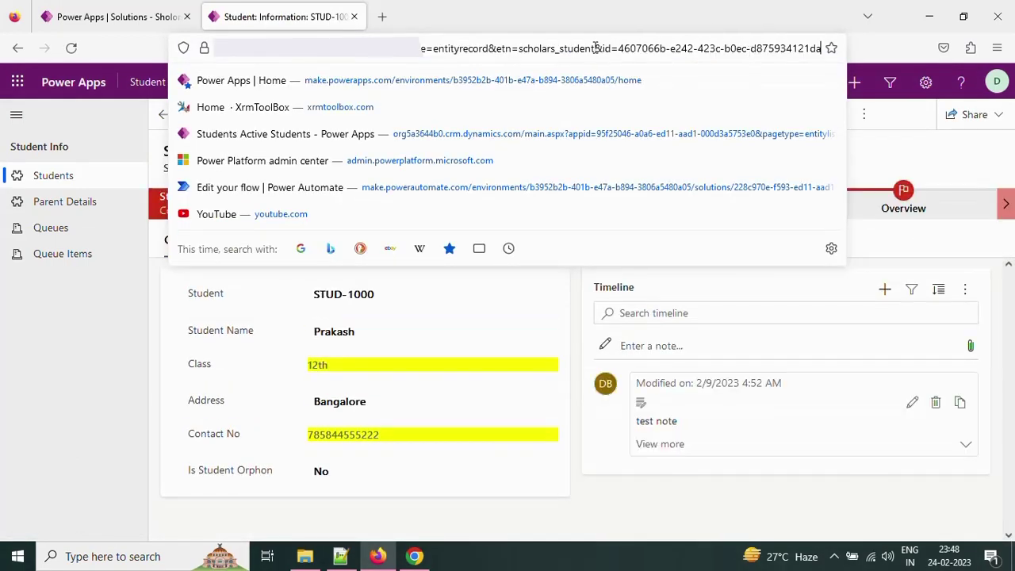
pyautogui.moveTo(595, 48); pyautogui.dragTo(520, 50)
pyautogui.hotkey('ctrl', 'c')
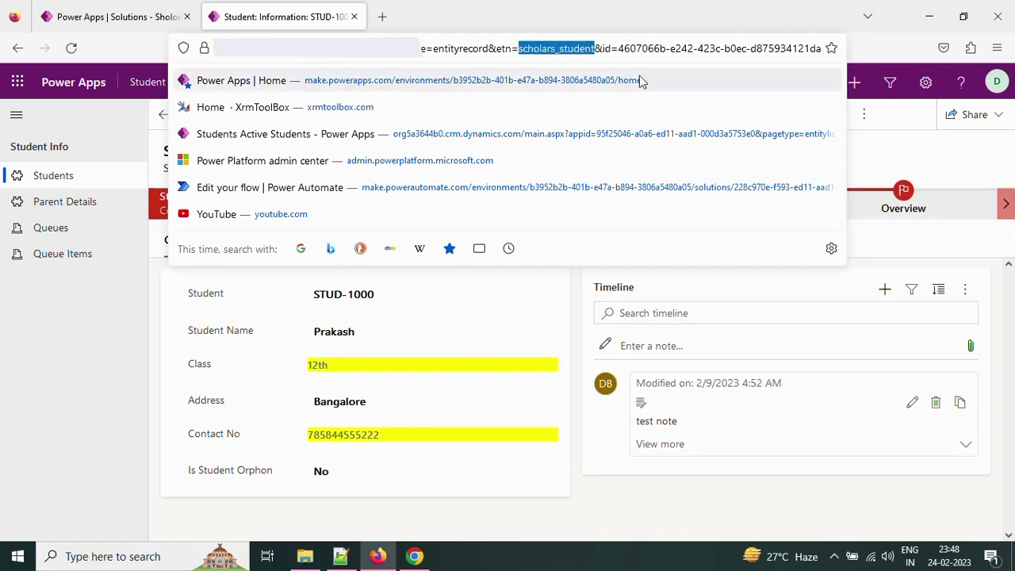
pyautogui.click(139, 15)
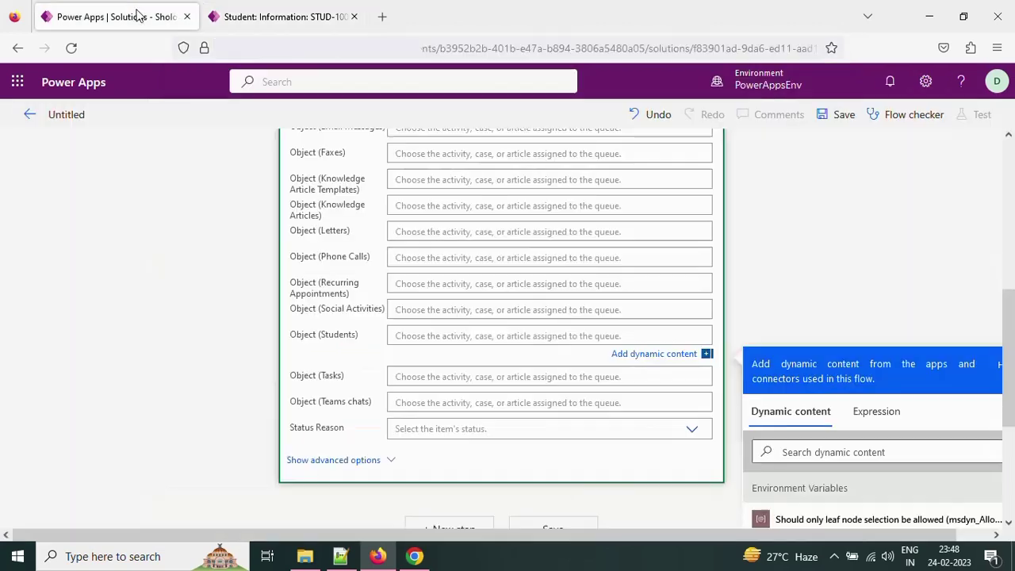
# - Enter '/' and the pasted scholars_student table name in the Object (Students) field
pyautogui.click(412, 340)
pyautogui.write('/')
pyautogui.hotkey('ctrl', 'v')
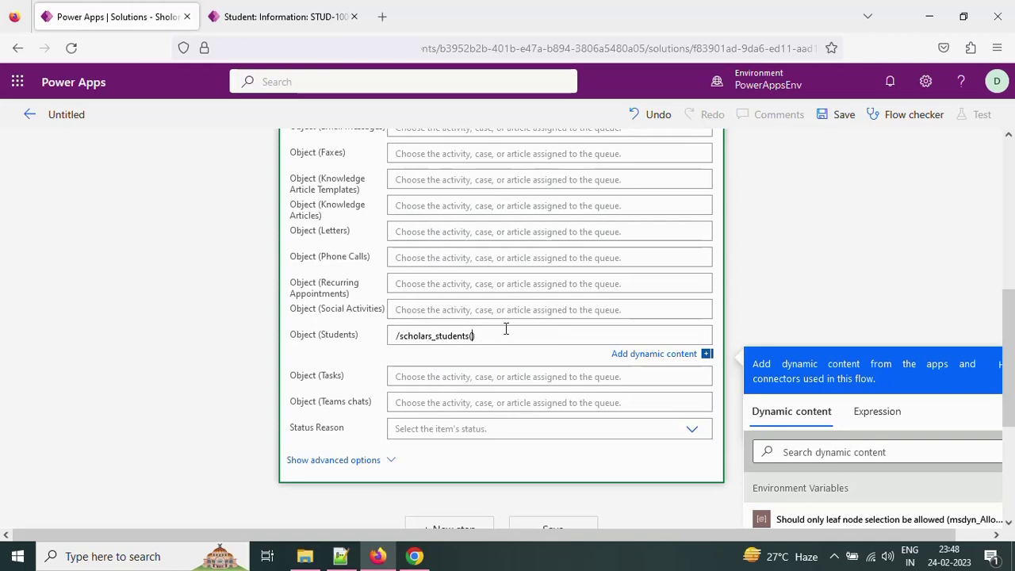
pyautogui.scroll(-2, 520, 327)
pyautogui.scroll(-2, 856, 317)
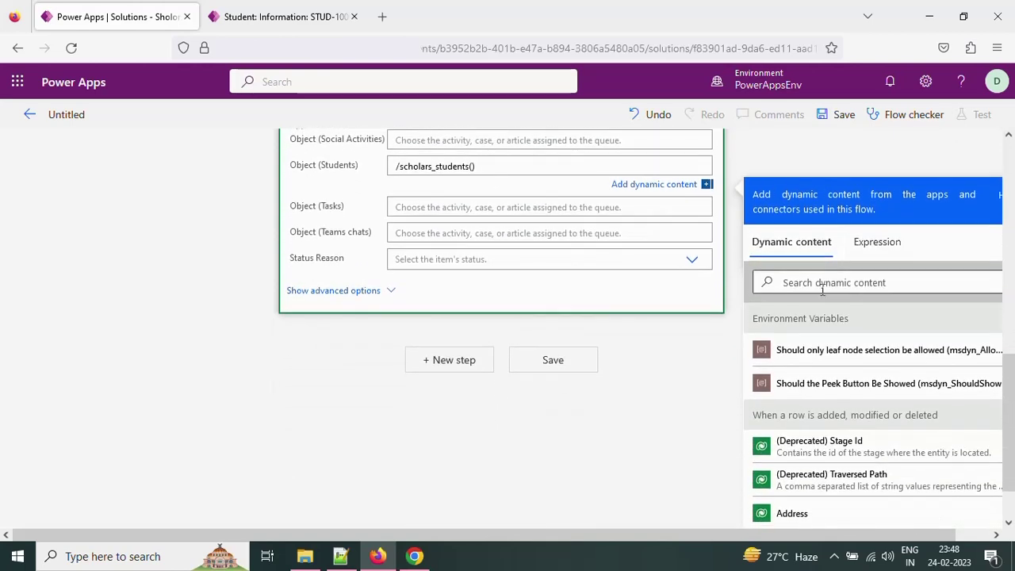
# - Insert the Student unique identifier from dynamic content and save the flow
pyautogui.click(821, 286)
pyautogui.write('stude')
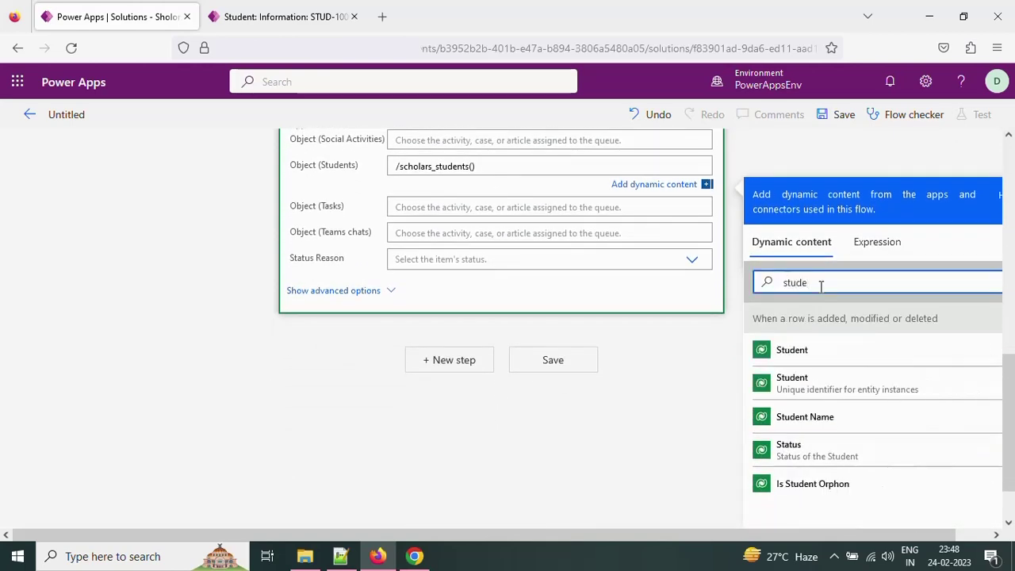
pyautogui.click(821, 383)
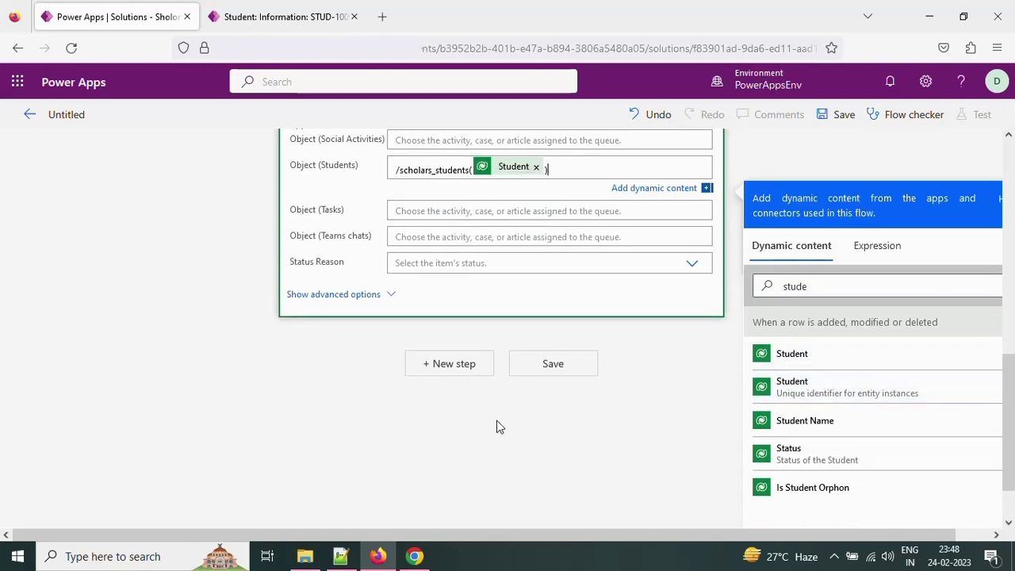
pyautogui.scroll(2, 497, 420)
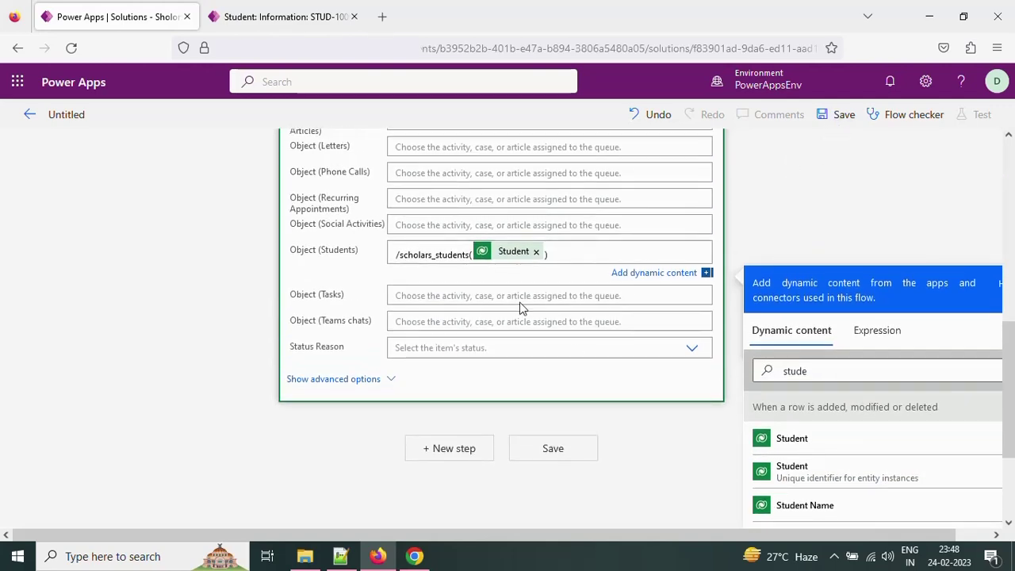
pyautogui.scroll(7, 227, 351)
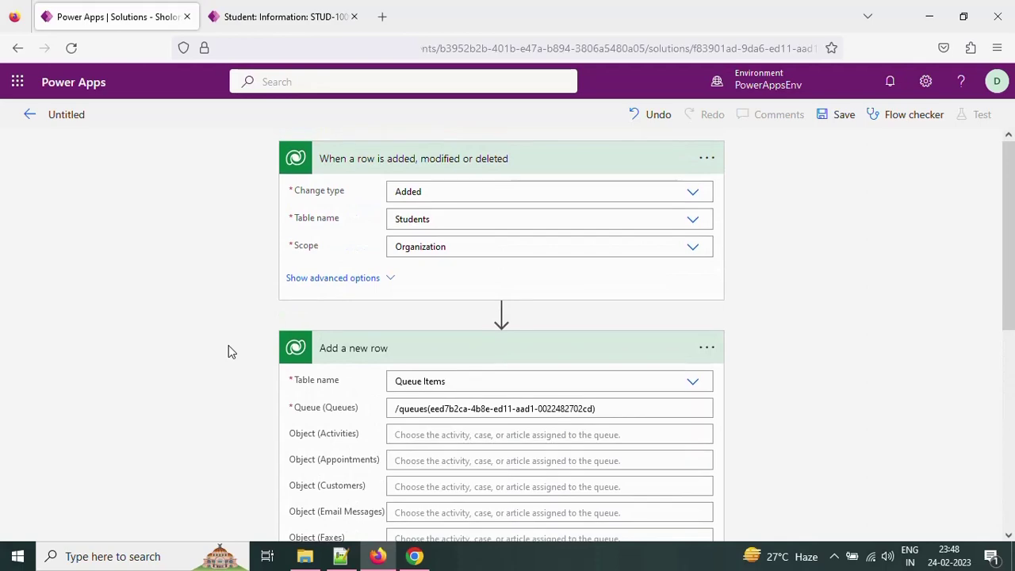
pyautogui.scroll(-8, 295, 357)
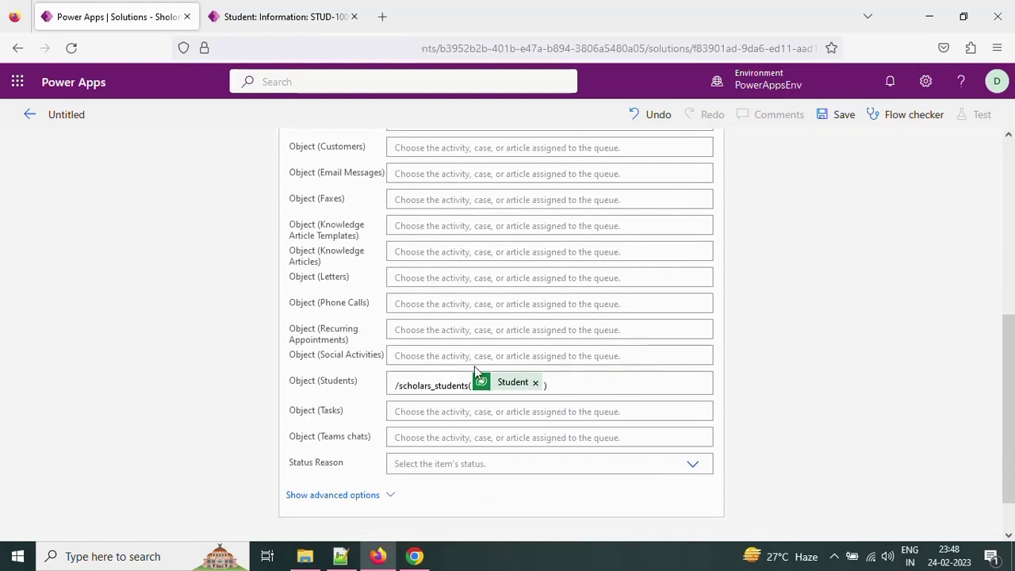
pyautogui.scroll(6, 588, 402)
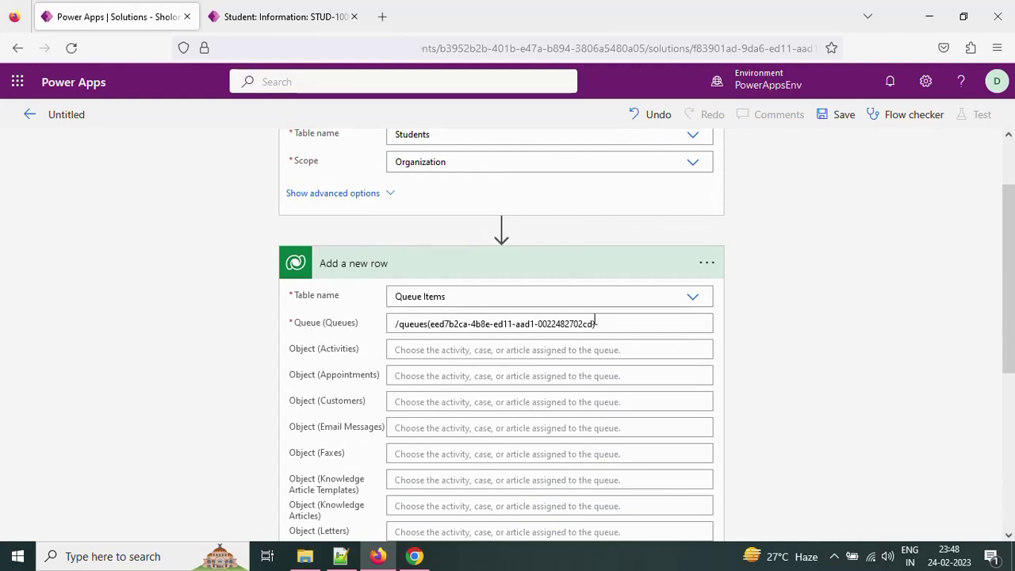
pyautogui.click(839, 119)
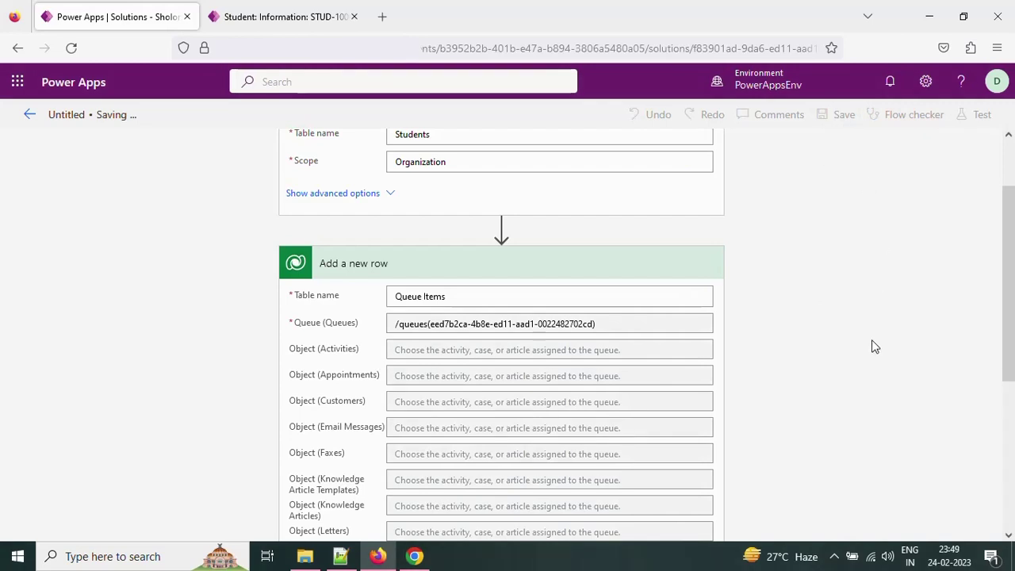
pyautogui.click(282, 16)
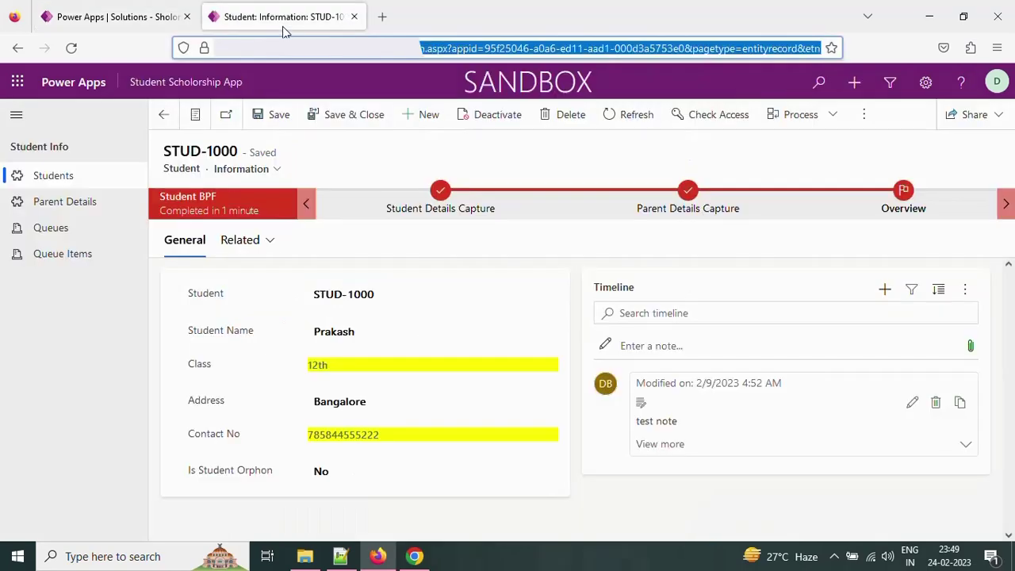
# - Refresh Active Students, save a new student named 'jjj', and select its STUD-1005 number
pyautogui.click(69, 182)
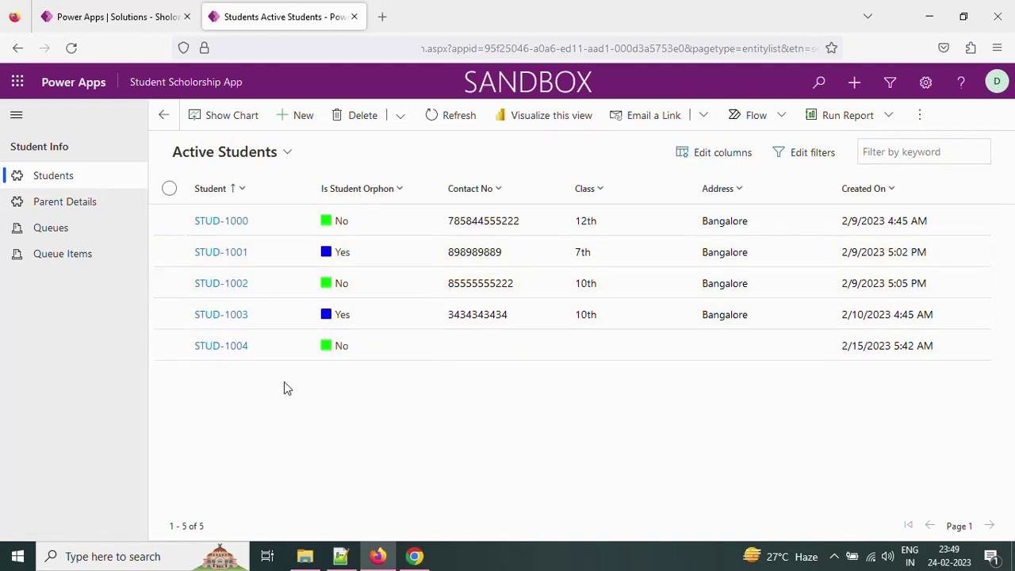
pyautogui.click(96, 175)
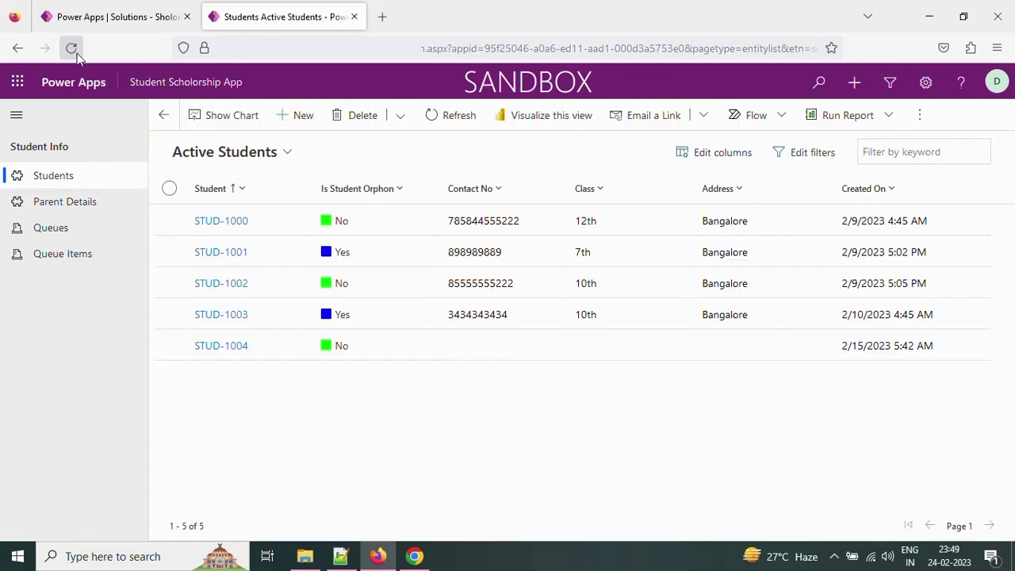
pyautogui.click(71, 48)
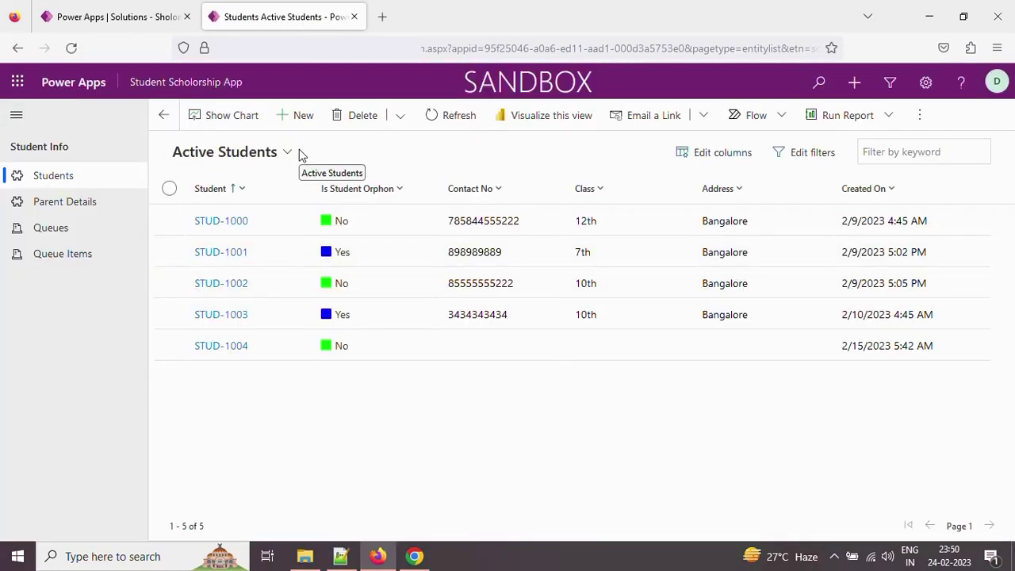
pyautogui.click(310, 120)
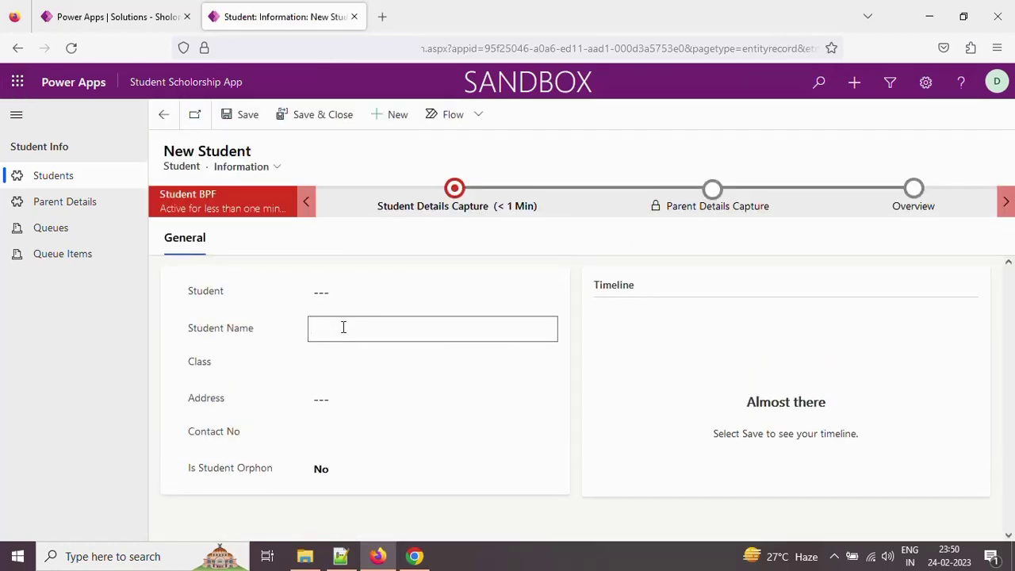
pyautogui.write('jjj')
pyautogui.click(247, 115)
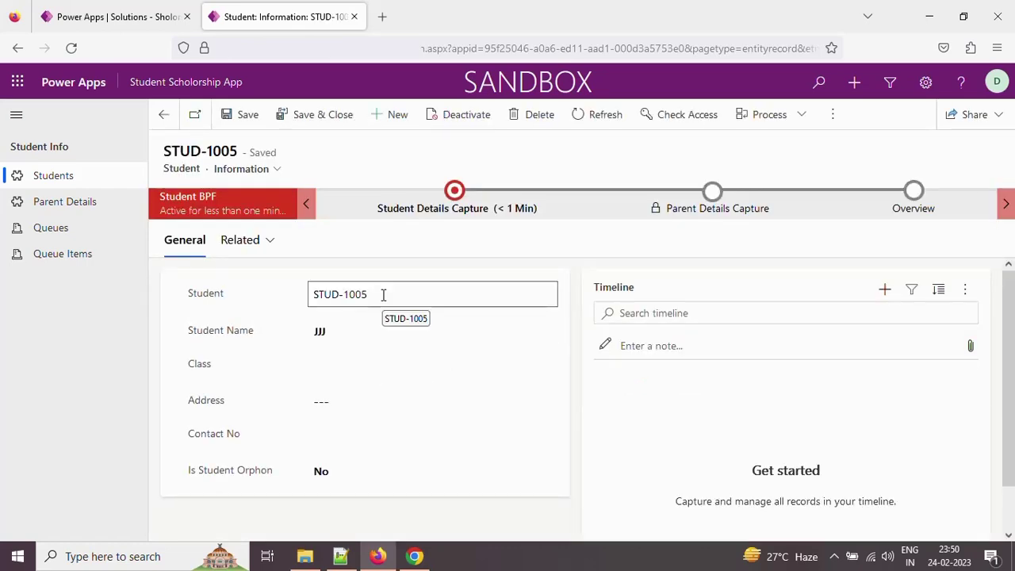
pyautogui.moveTo(374, 294); pyautogui.dragTo(305, 295)
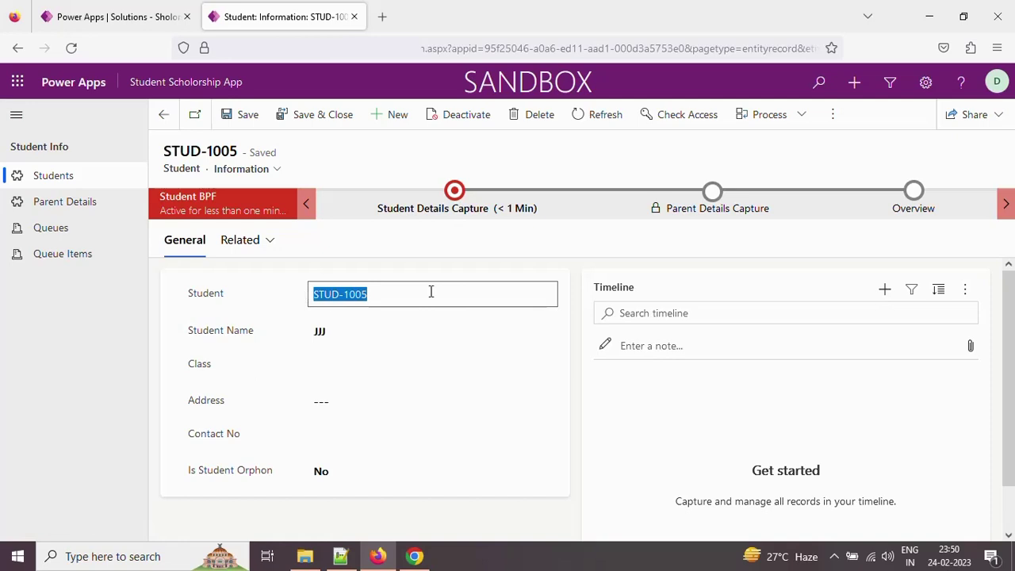
pyautogui.click(264, 277)
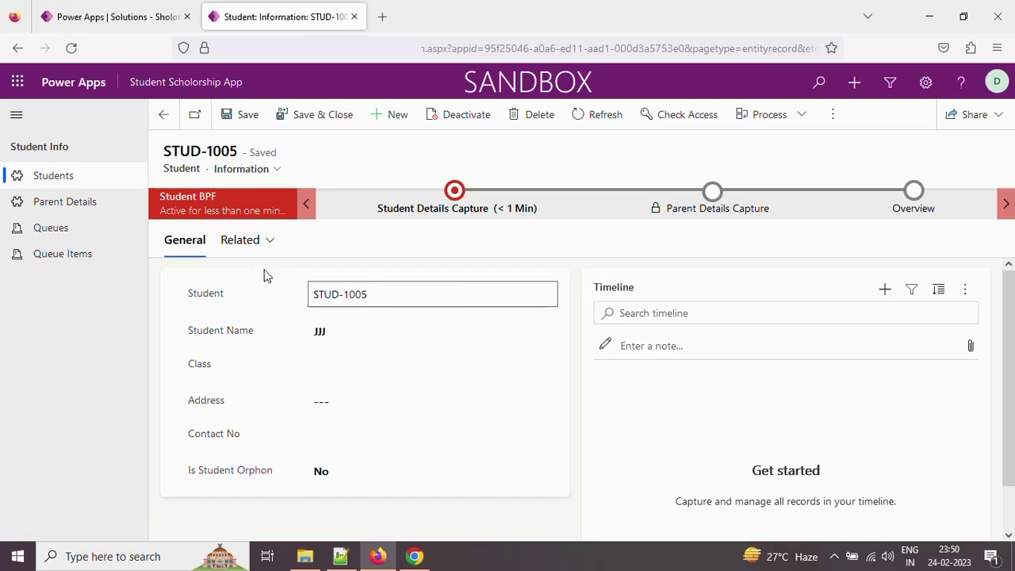
# - Confirm STUD-1005 appears as a queue item in Default Queue, then return to the queues list
pyautogui.click(64, 230)
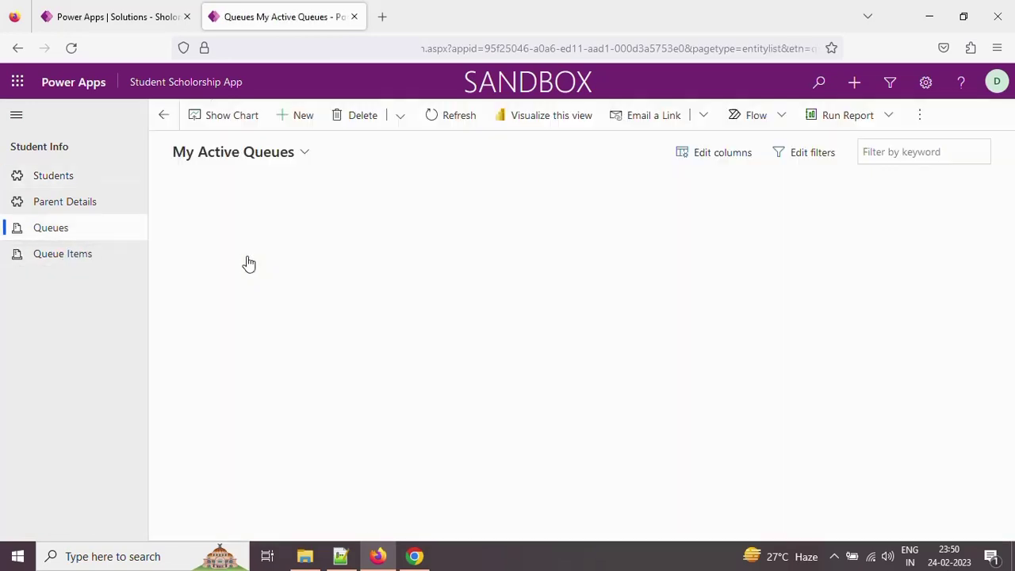
pyautogui.click(245, 224)
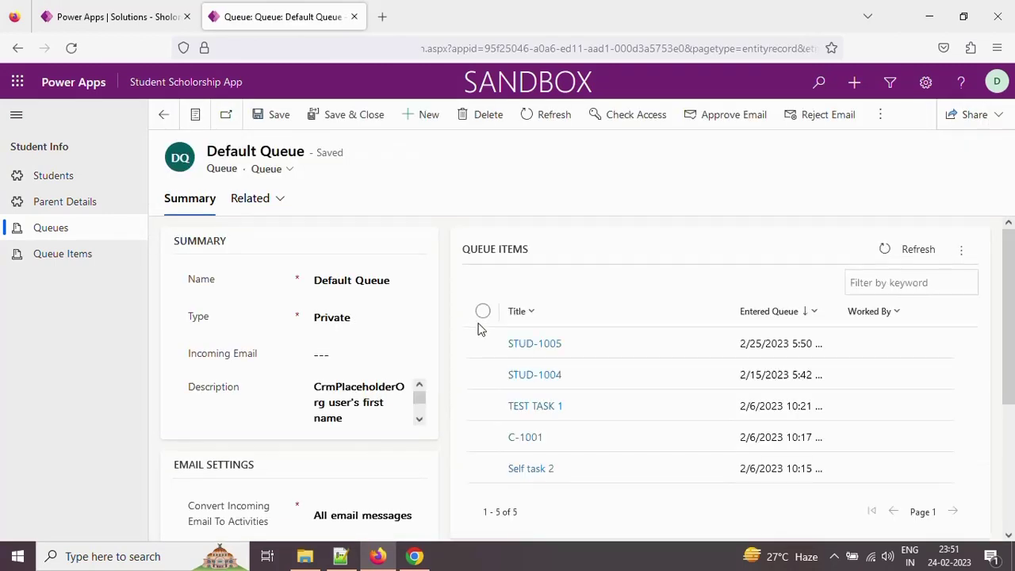
pyautogui.click(484, 347)
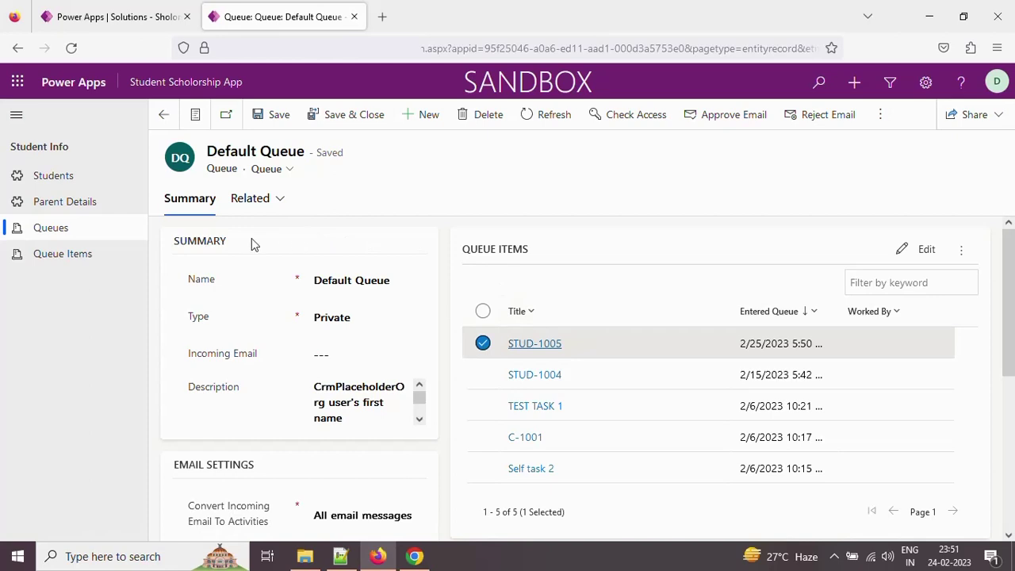
pyautogui.click(127, 18)
pyautogui.scroll(2, 283, 297)
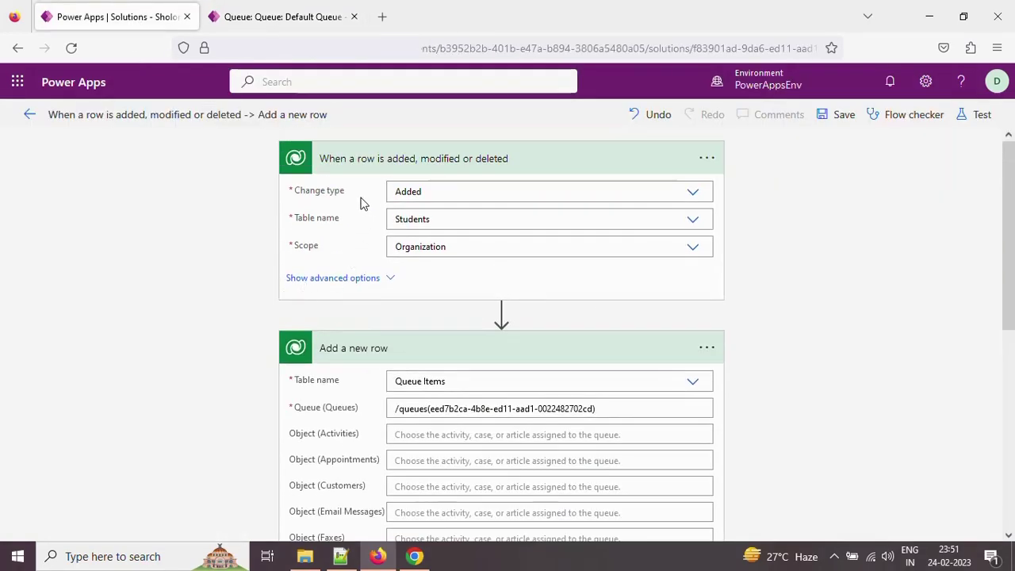
pyautogui.click(274, 19)
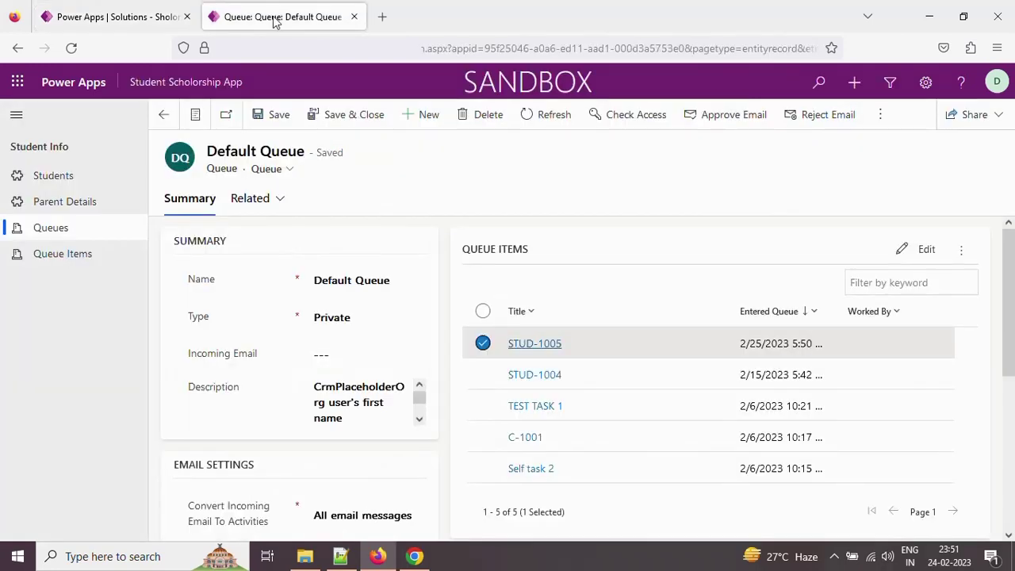
pyautogui.click(69, 233)
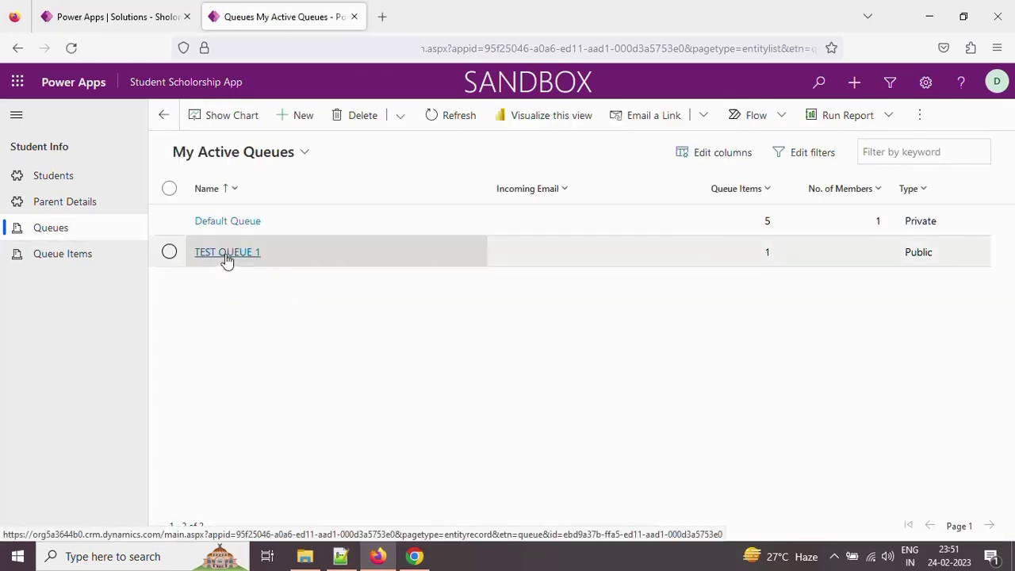
# - Open TEST QUEUE 1 and select its queue id at the end of the page address
pyautogui.click(230, 256)
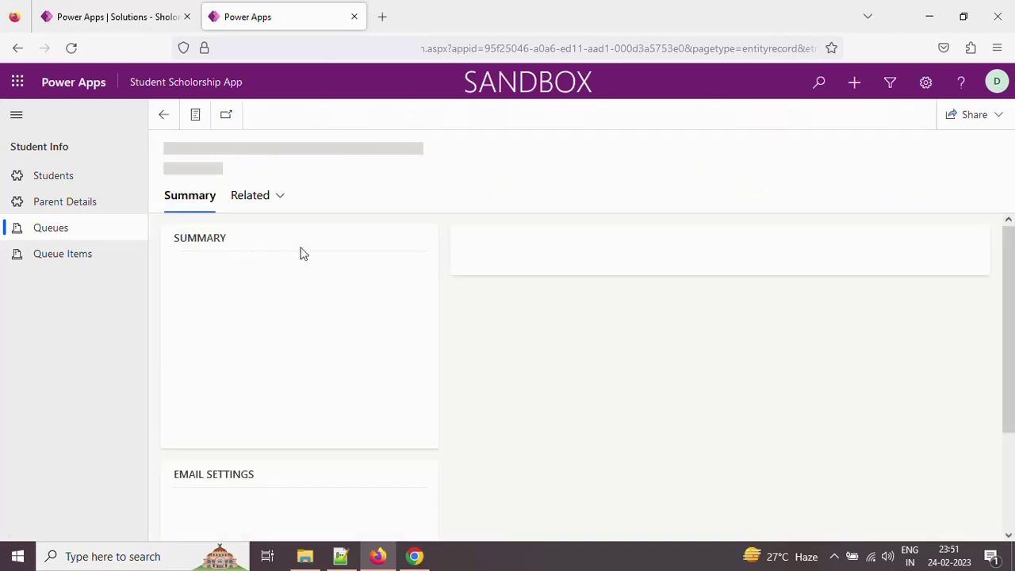
pyautogui.click(679, 47)
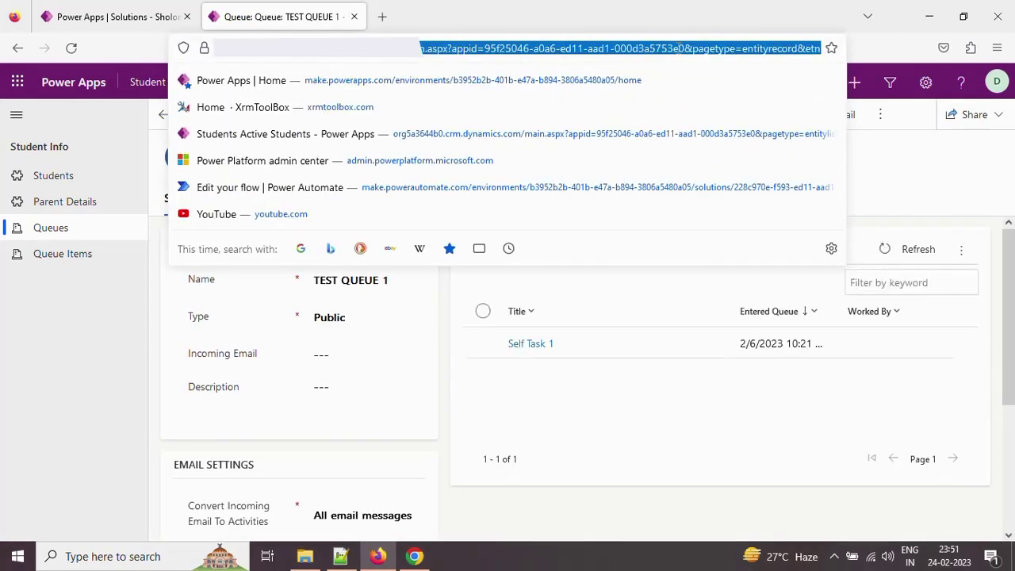
pyautogui.press('End')
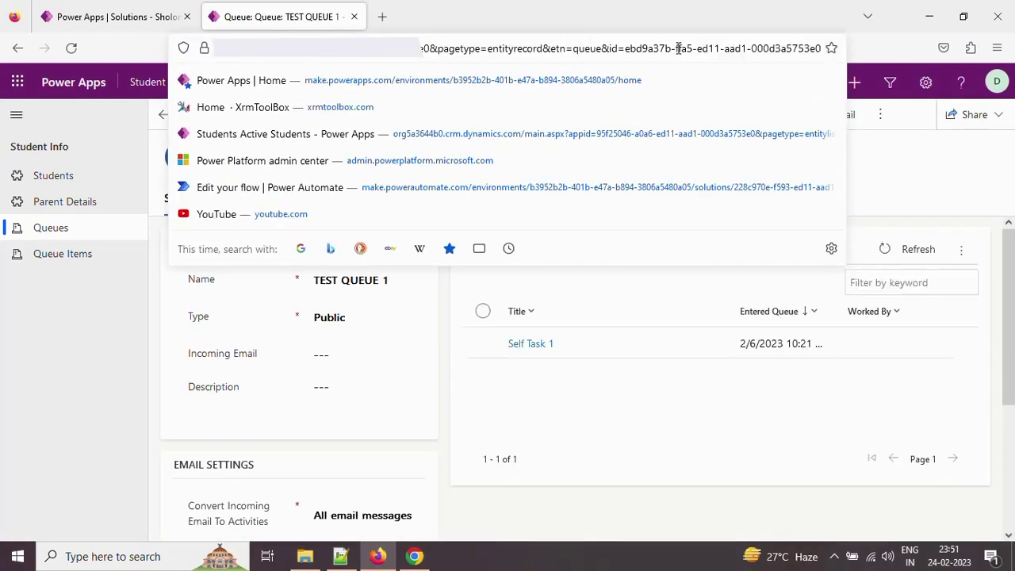
pyautogui.keyDown('shift'); pyautogui.click(626, 48); pyautogui.keyUp('shift')
pyautogui.hotkey('ctrl', 'c')
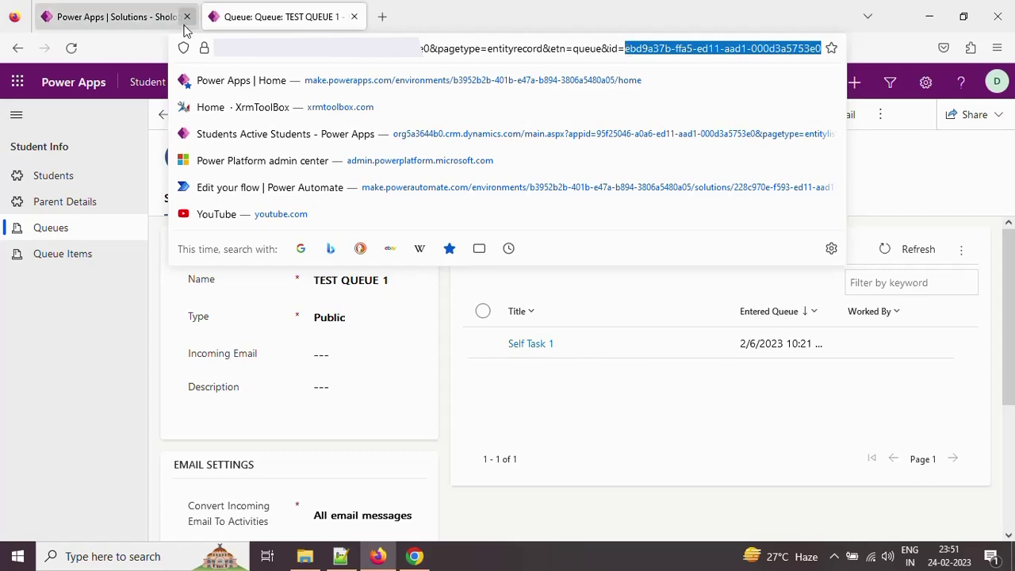
# - Replace the old id in Queue (Queues) with TEST QUEUE 1's id and save the flow
pyautogui.click(118, 19)
pyautogui.scroll(-2, 450, 403)
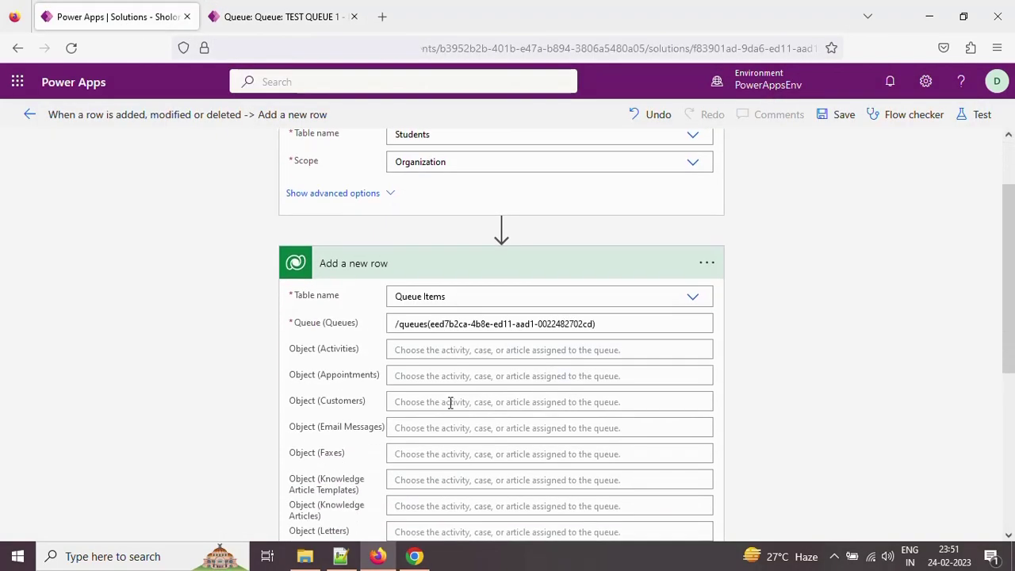
pyautogui.click(433, 323)
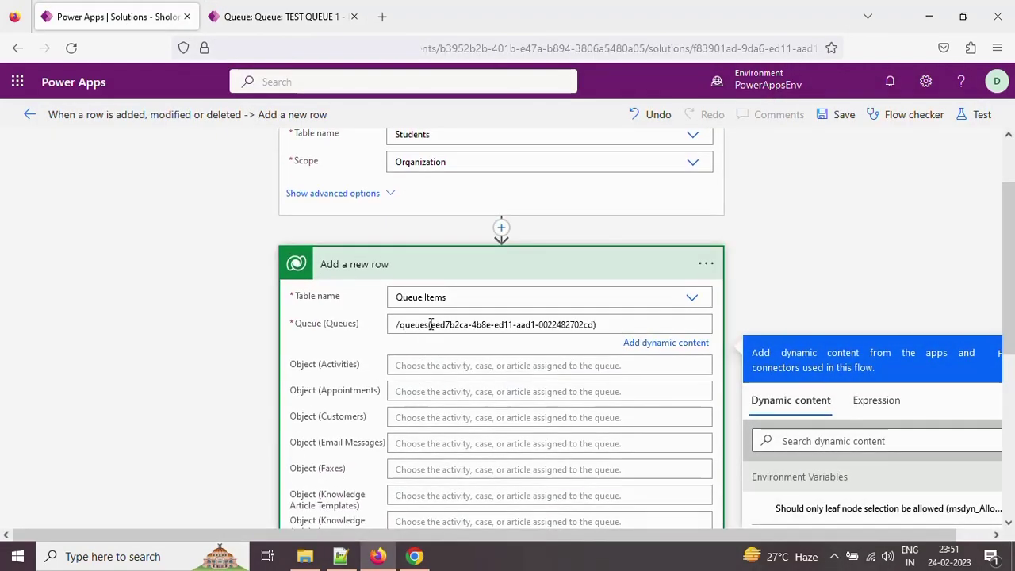
pyautogui.moveTo(593, 324); pyautogui.dragTo(430, 324)
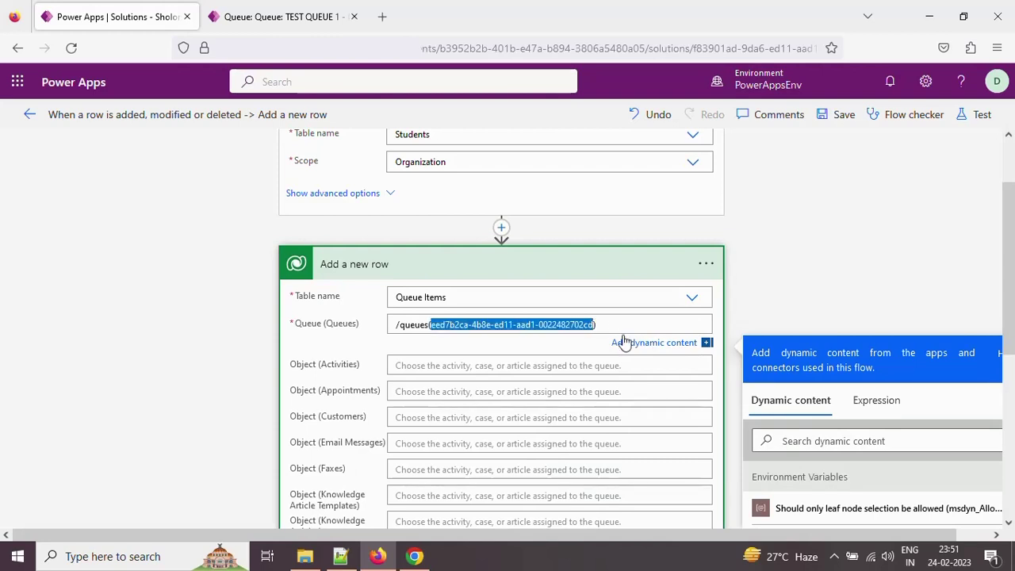
pyautogui.hotkey('ctrl', 'v')
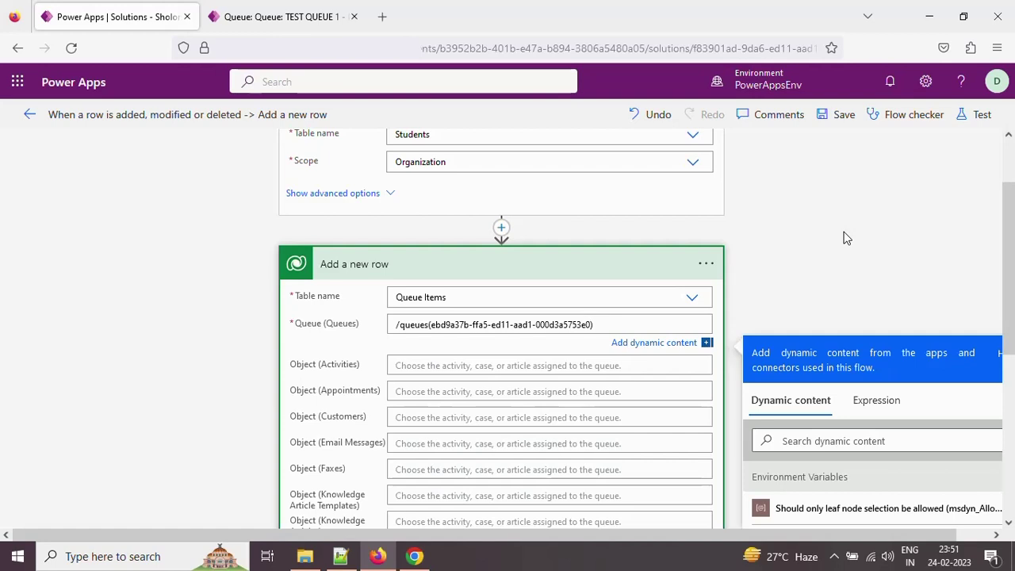
pyautogui.click(842, 114)
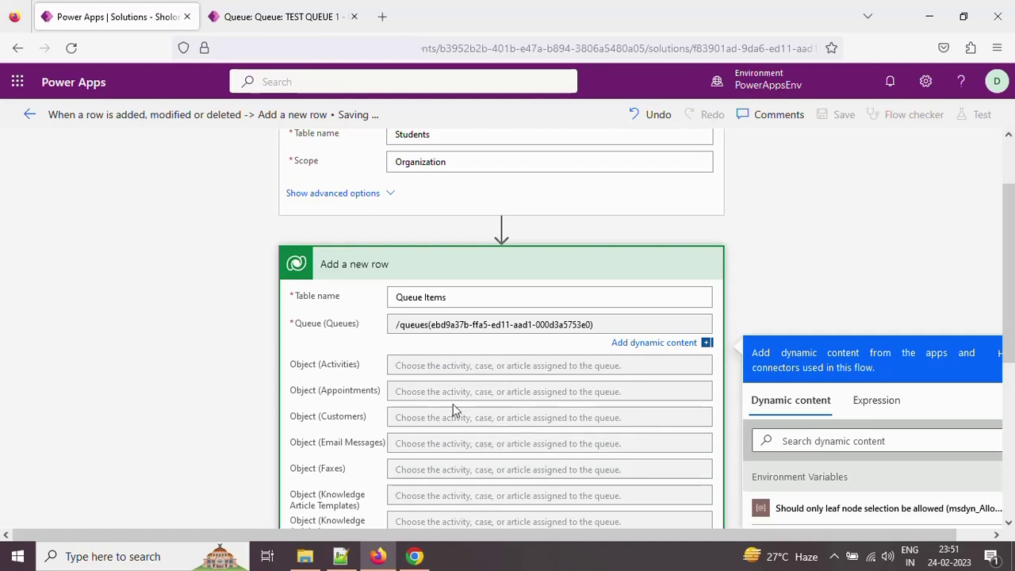
pyautogui.click(299, 19)
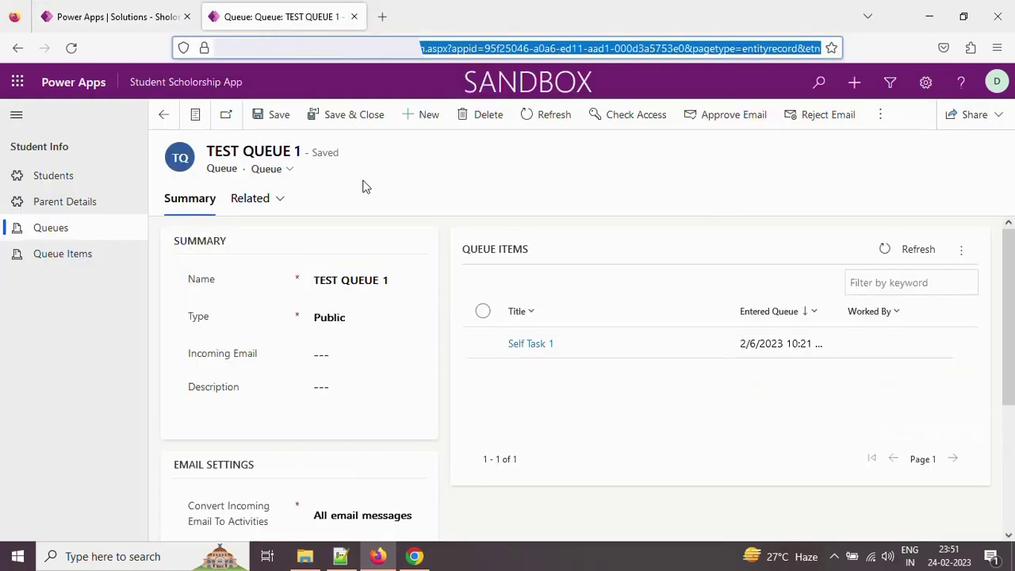
# - Return from the flow editor to the TEST QUEUE 1 record and reload the page
pyautogui.click(135, 28)
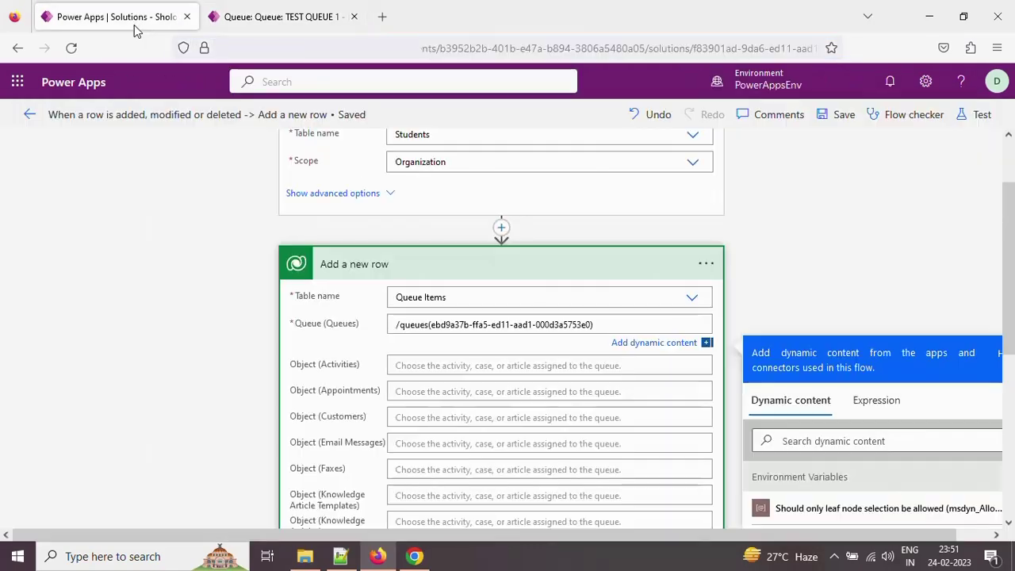
pyautogui.click(282, 16)
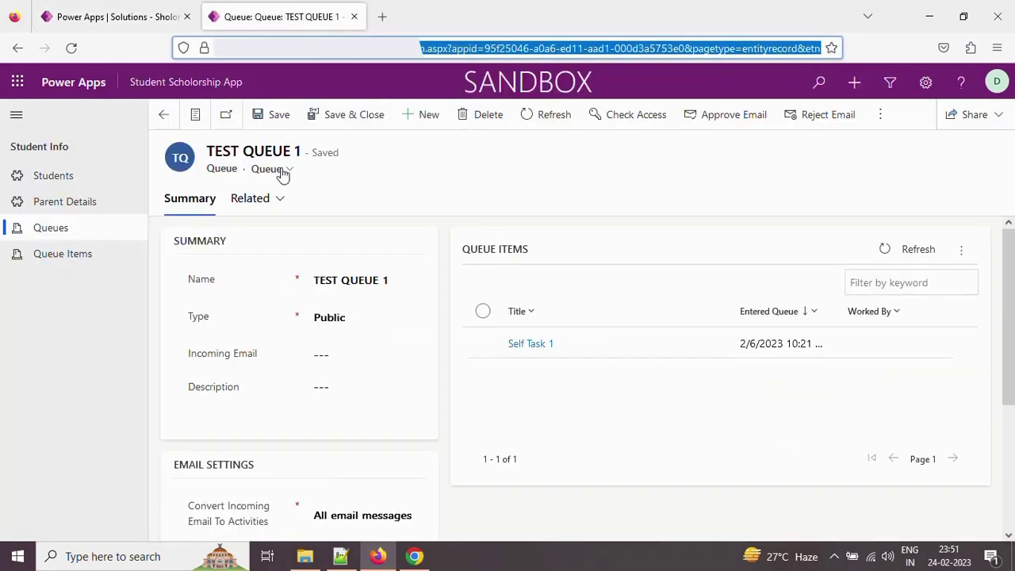
pyautogui.click(71, 48)
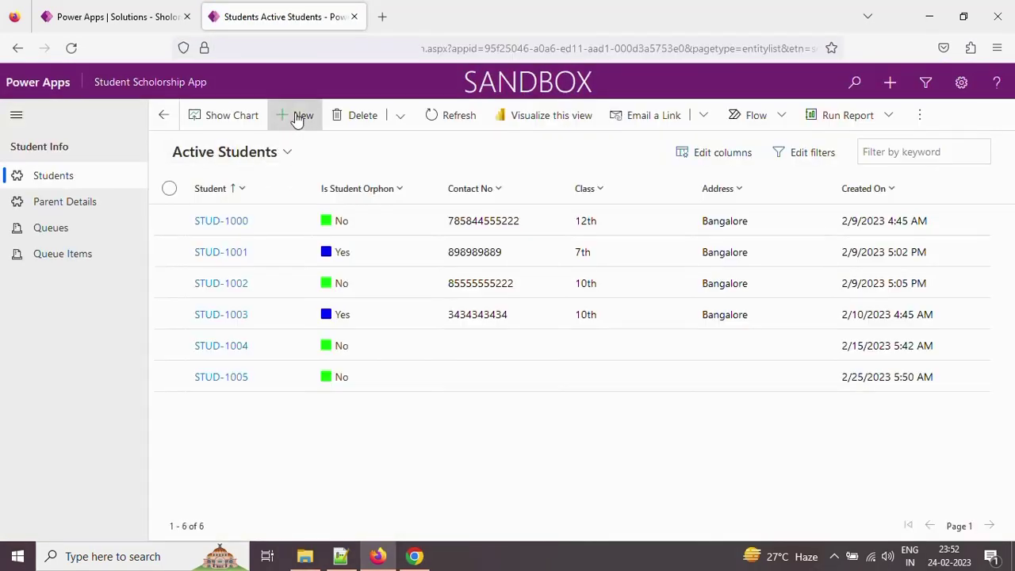
# - Save a new student named FFFF, note its ID STUD-1006, and go to the queues list
pyautogui.click(297, 118)
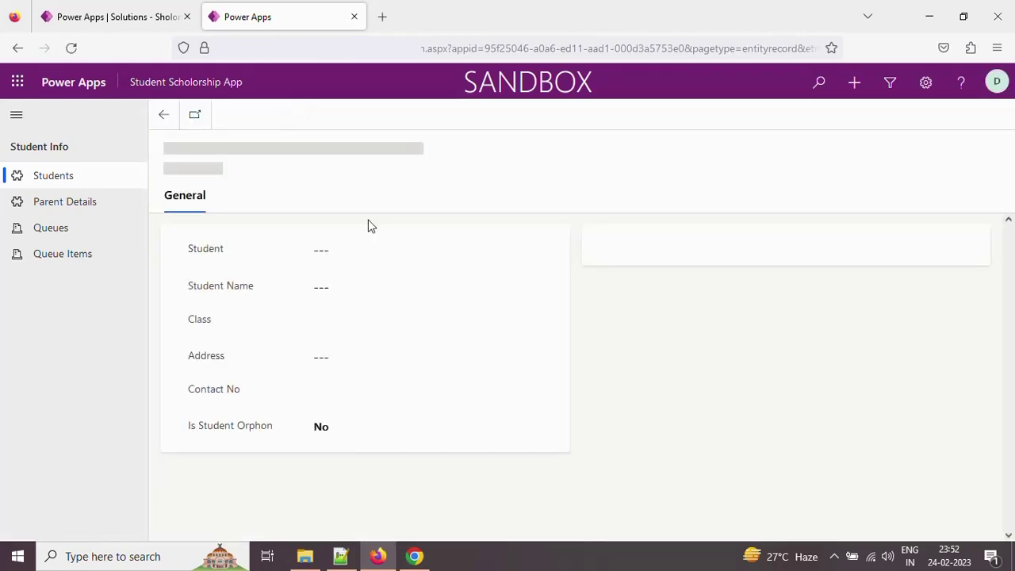
pyautogui.click(344, 290)
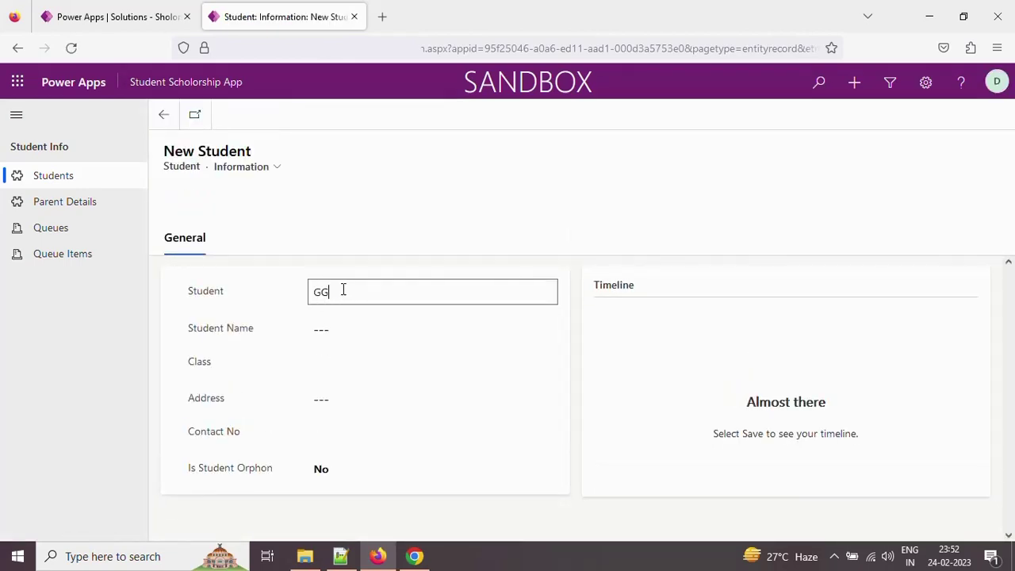
pyautogui.write('GGG')
pyautogui.press('BackSpace')
pyautogui.press('BackSpace')
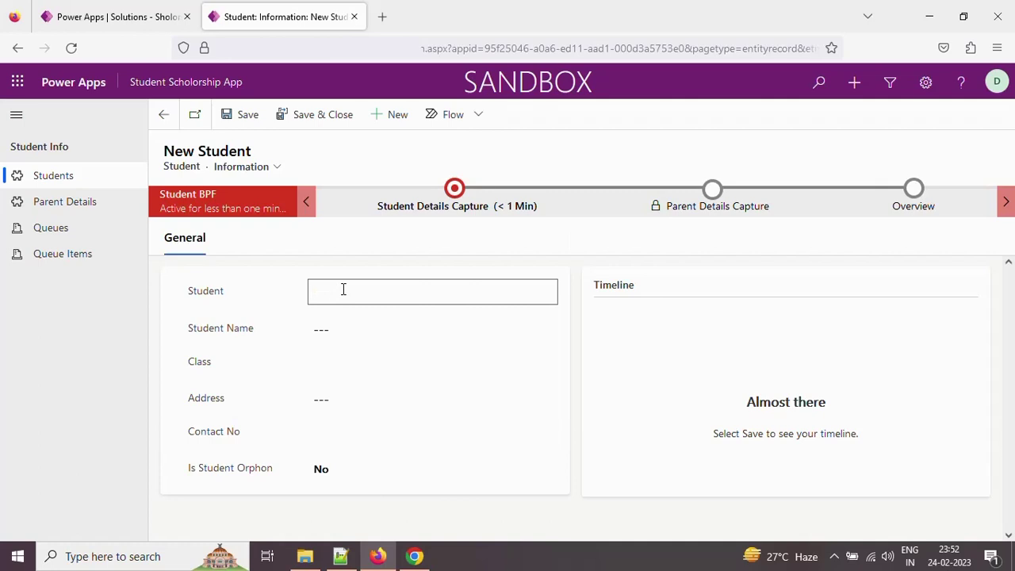
pyautogui.write('FFFF')
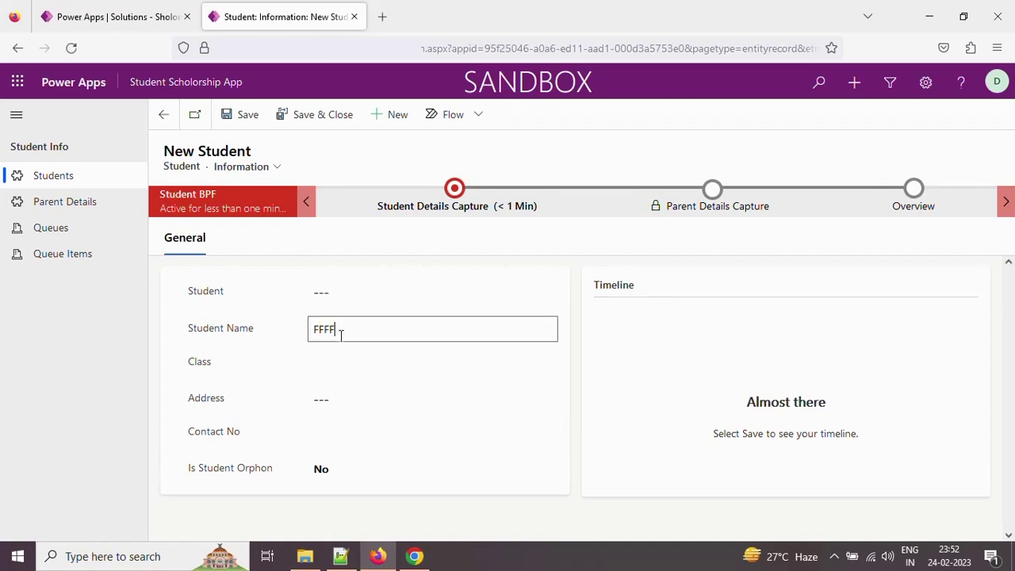
pyautogui.hotkey('ctrl', 's')
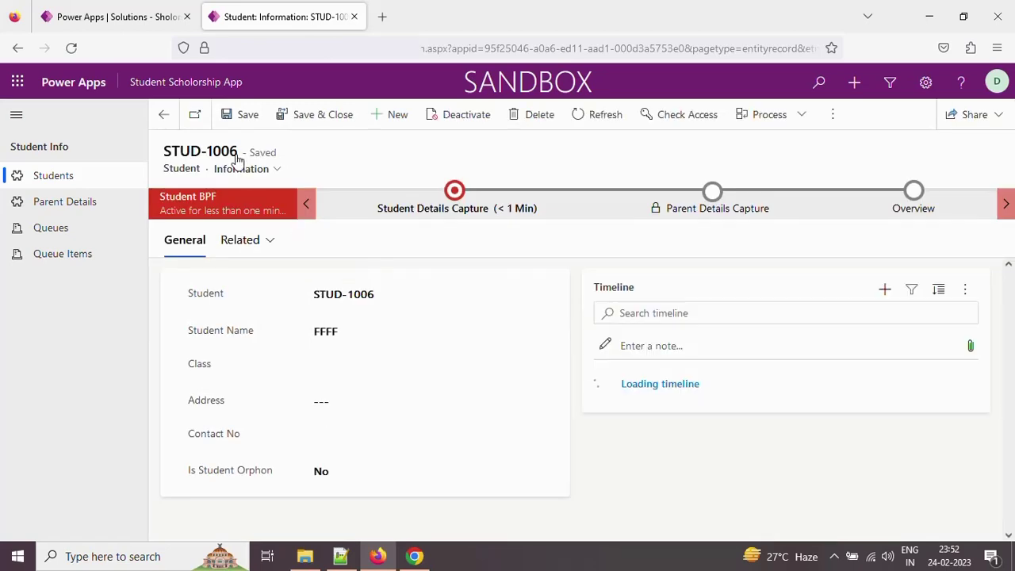
pyautogui.moveTo(237, 152); pyautogui.dragTo(168, 150)
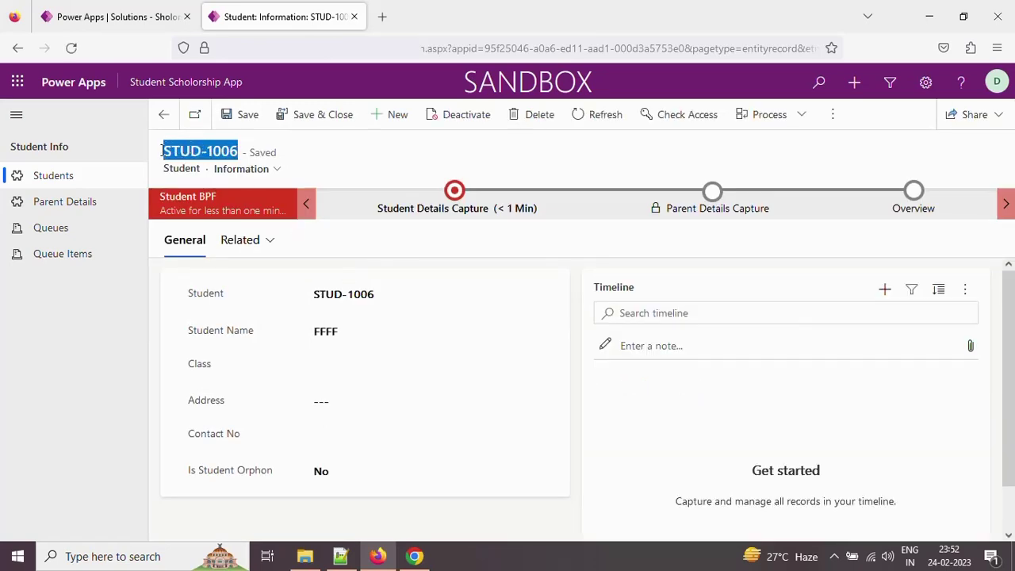
pyautogui.click(81, 236)
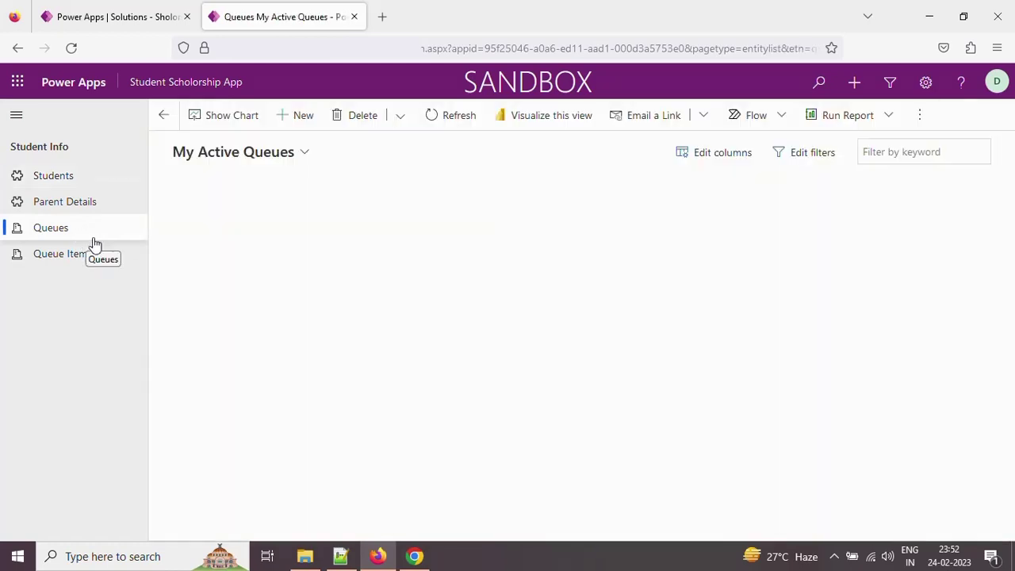
# - Open TEST QUEUE 1 and select the new STUD-1006 row in its Queue Items grid
pyautogui.click(235, 252)
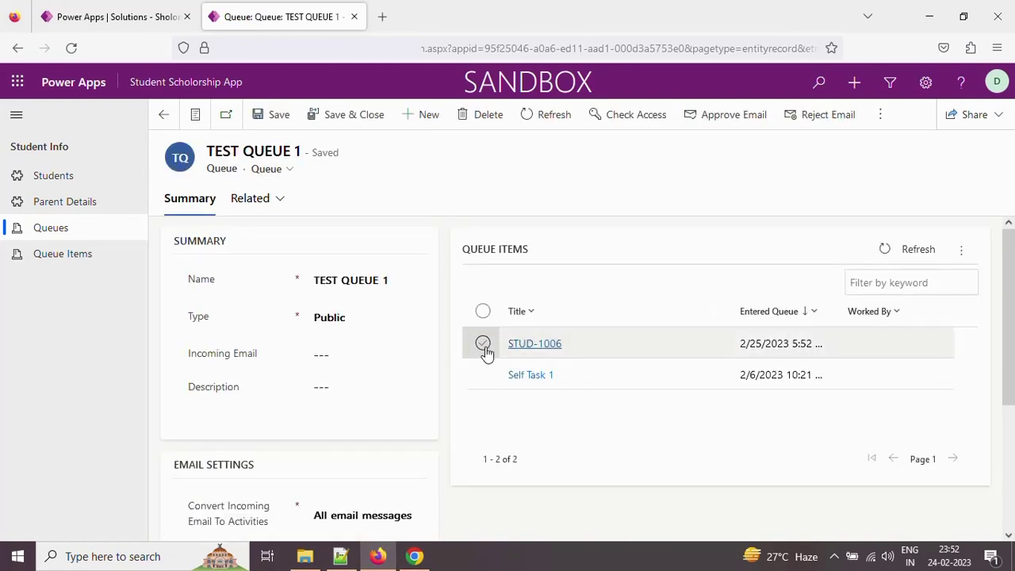
pyautogui.click(485, 349)
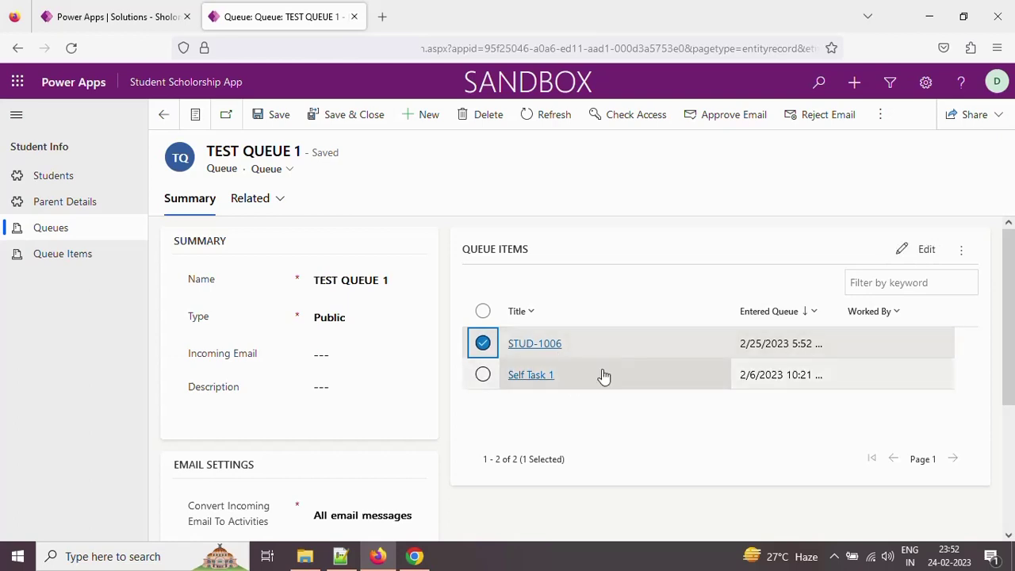